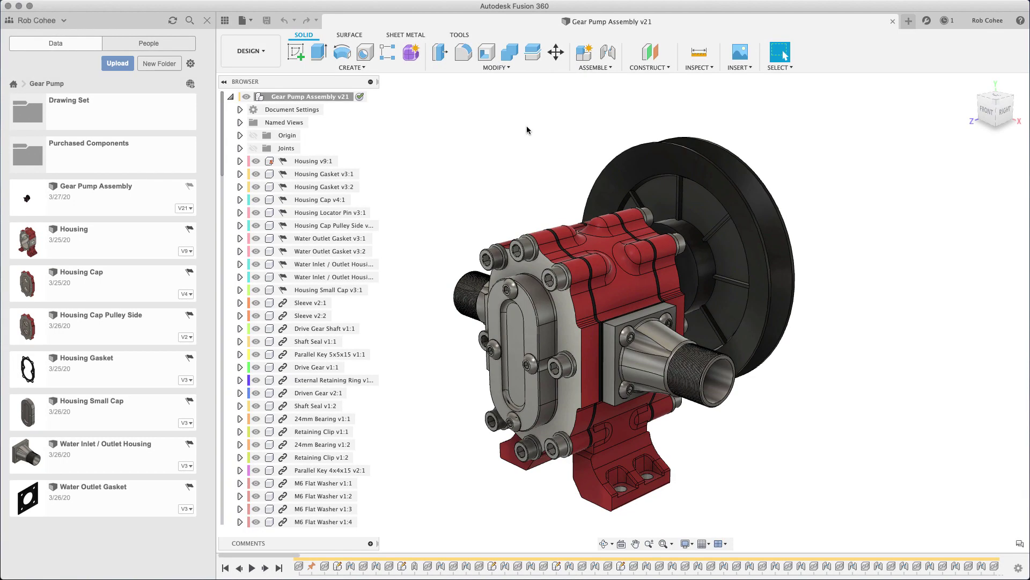
Orbit the gear pump to a straight RIGHT side view from the pulley side
middle_drag(527, 130, 546, 118)
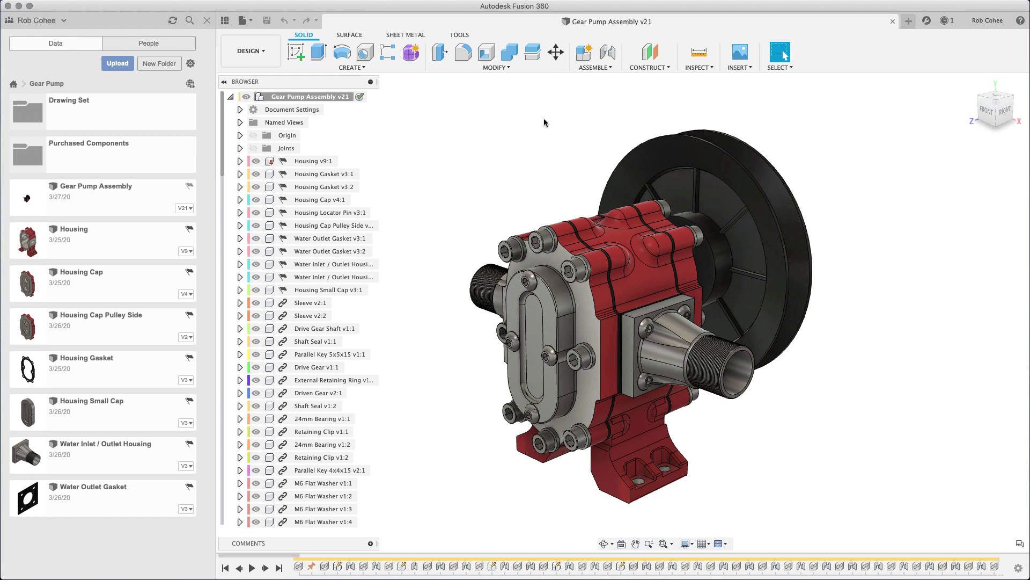
click(1014, 101)
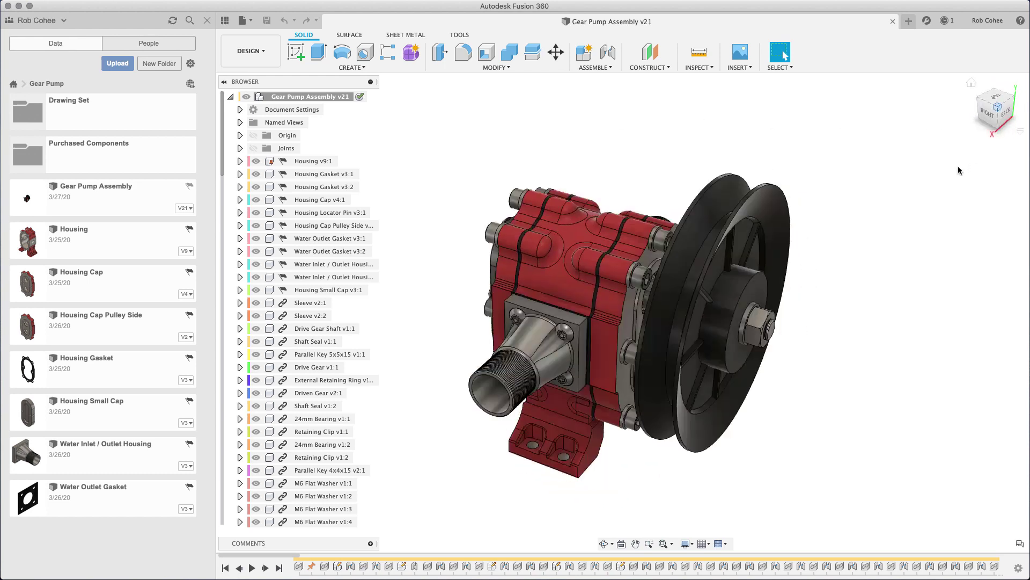
shift+middle_drag(918, 276, 914, 263)
shift+middle_drag(860, 320, 883, 311)
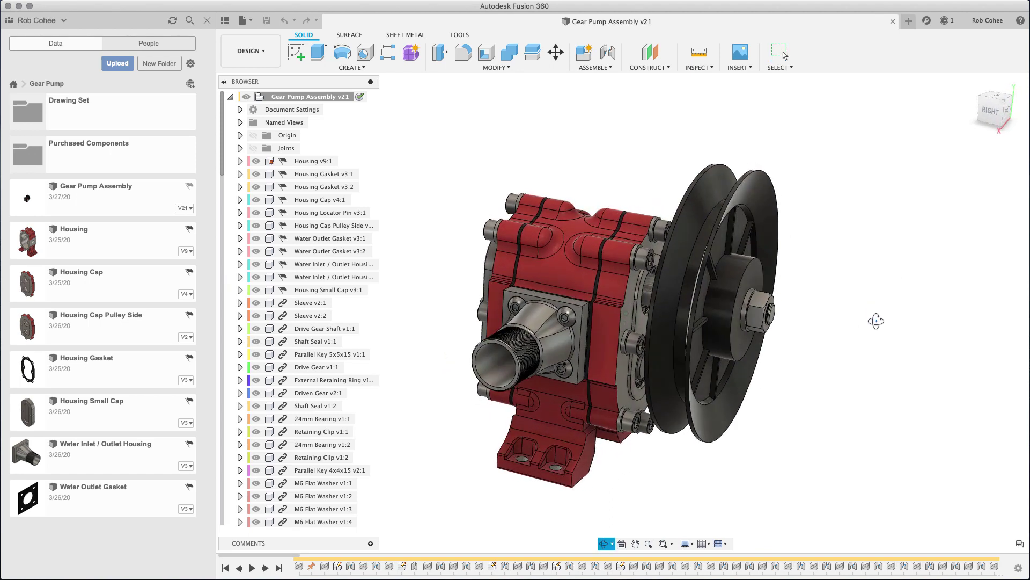
Switch to the Animation workspace and reframe the exploded gear pump from a corner view
click(251, 51)
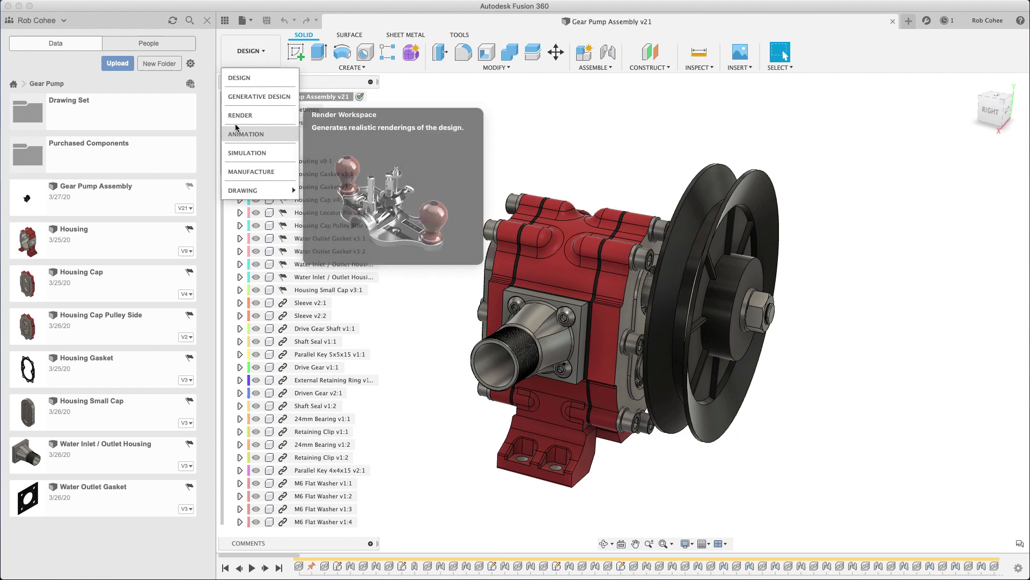
middle_drag(732, 166, 679, 171)
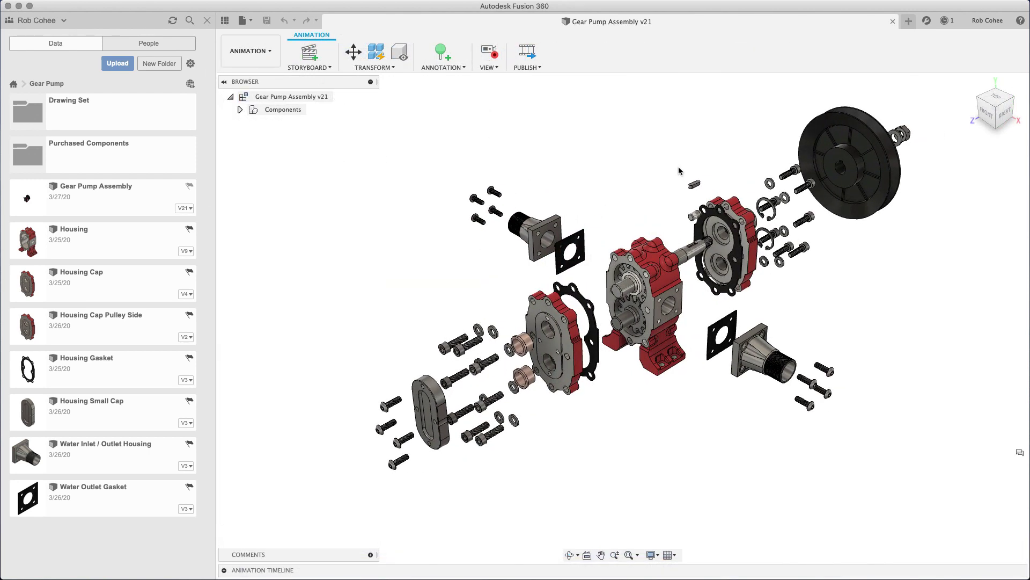
click(1012, 102)
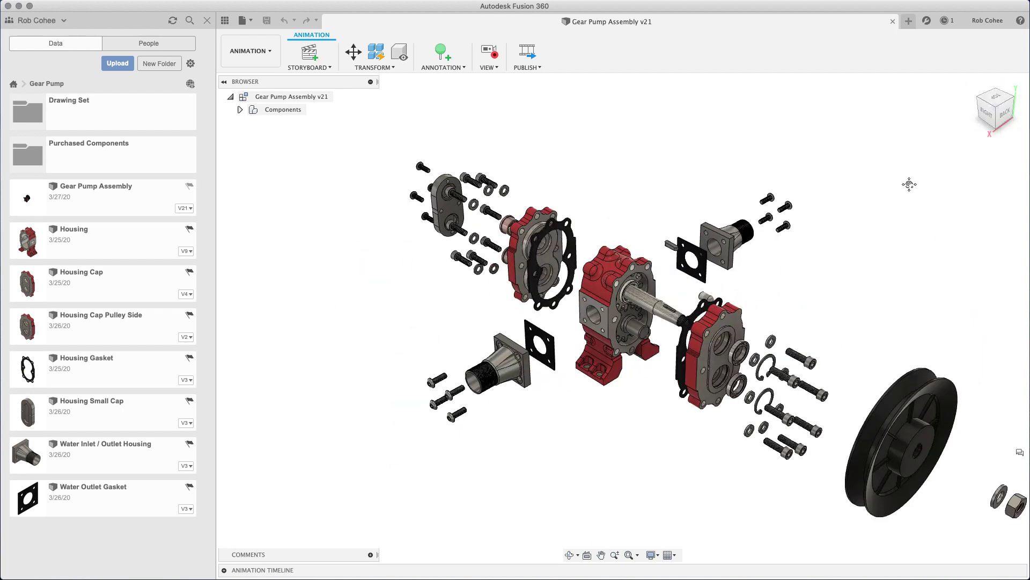
middle_drag(911, 184, 897, 168)
scroll(660, 285, up, 5)
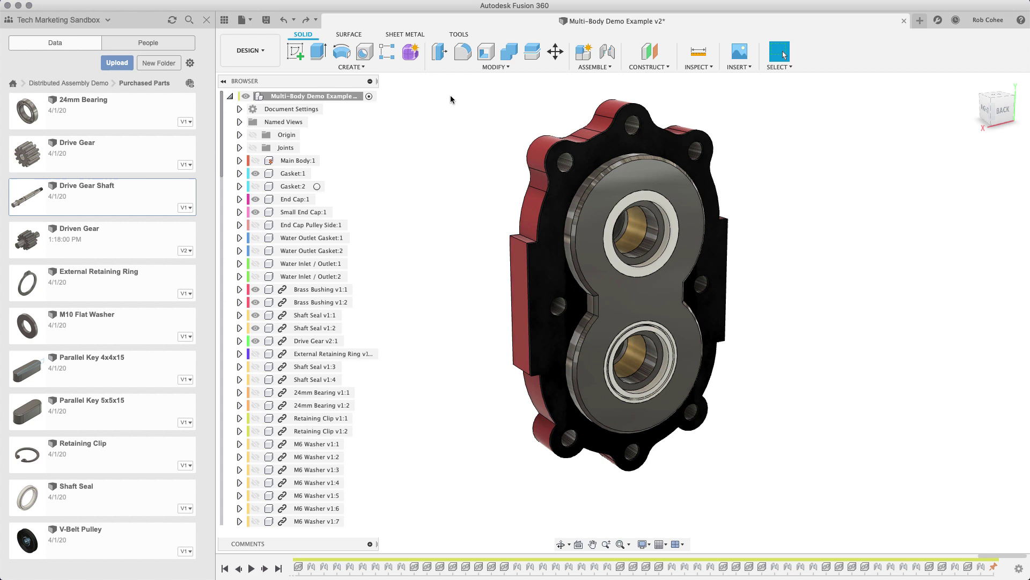
Insert the Drive Gear Shaft, raise it 20 mm and rotate it 90° to lie horizontal
right_click(146, 203)
click(160, 218)
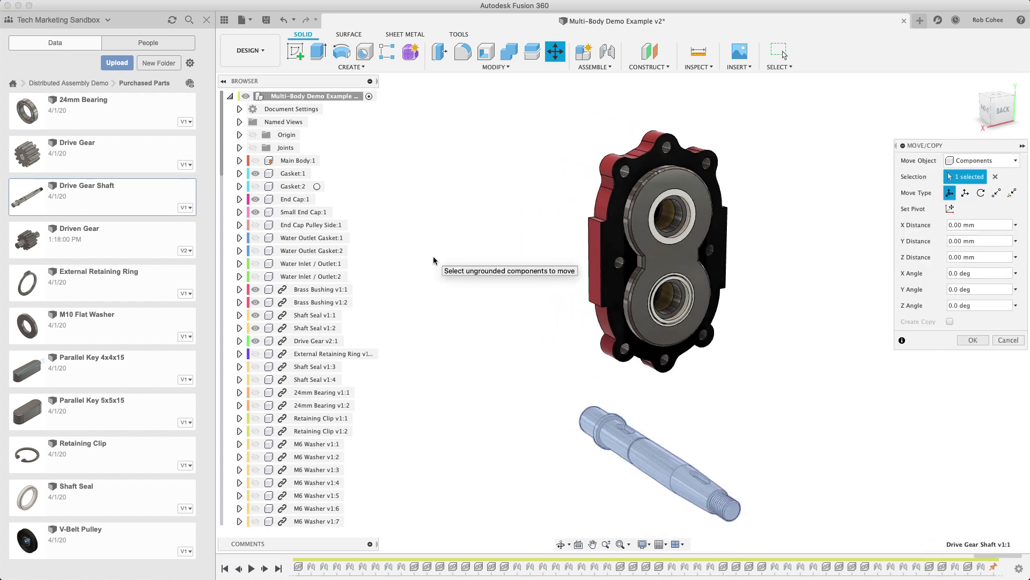
drag(654, 432, 653, 393)
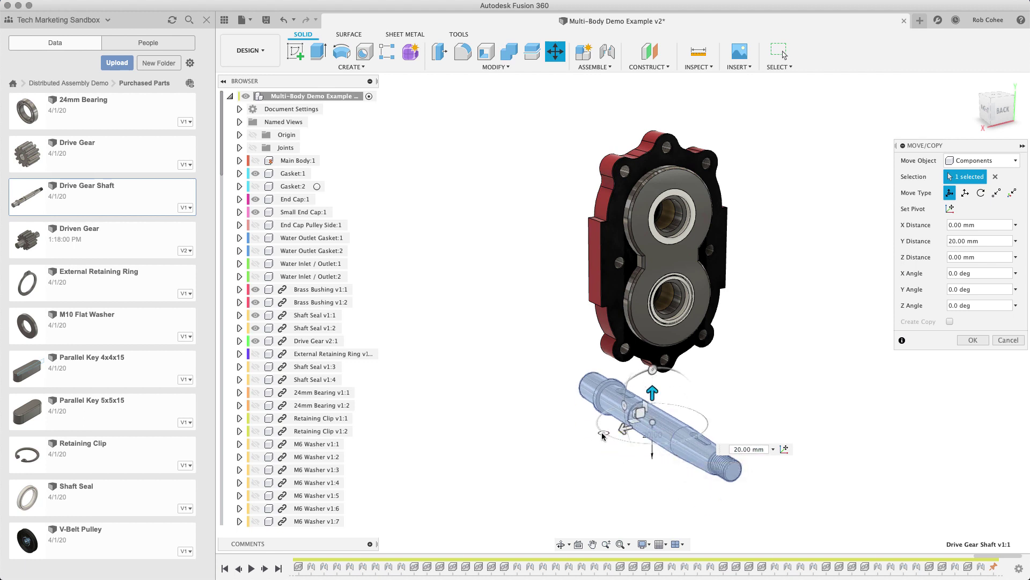
drag(602, 433, 709, 451)
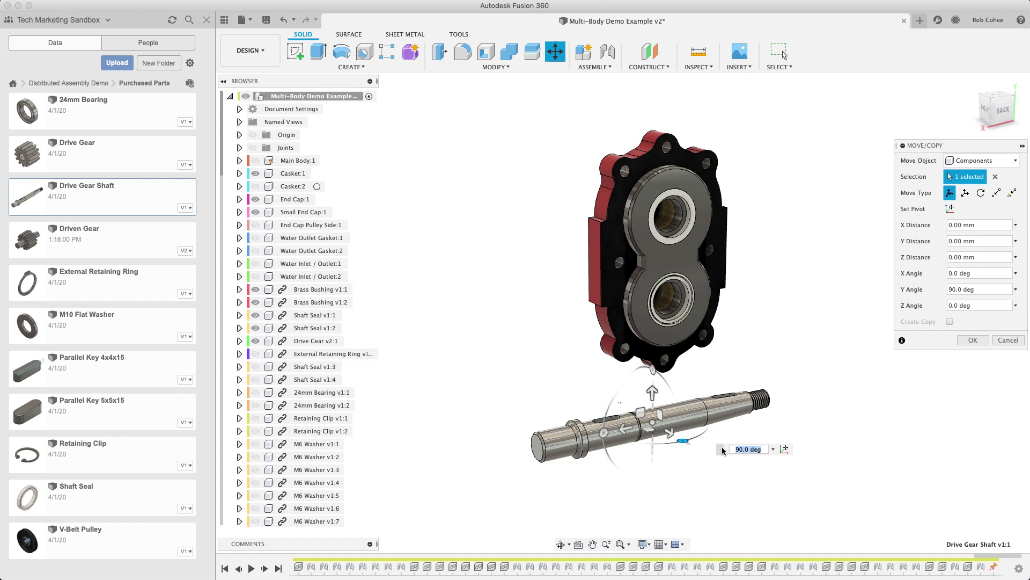
click(973, 340)
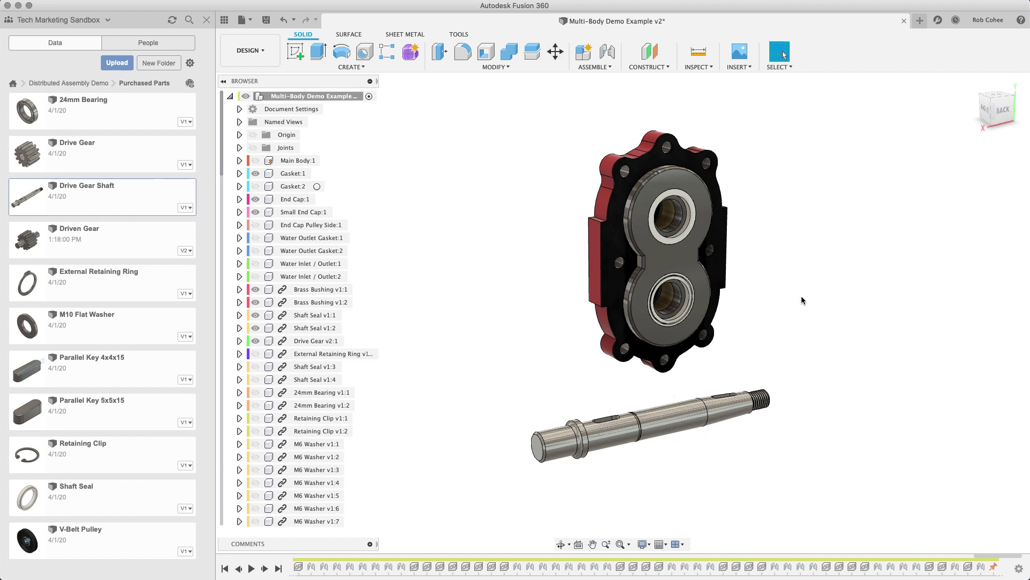
Start a joint and pick the Drive Gear Shaft's end centre point as Component 1
click(612, 60)
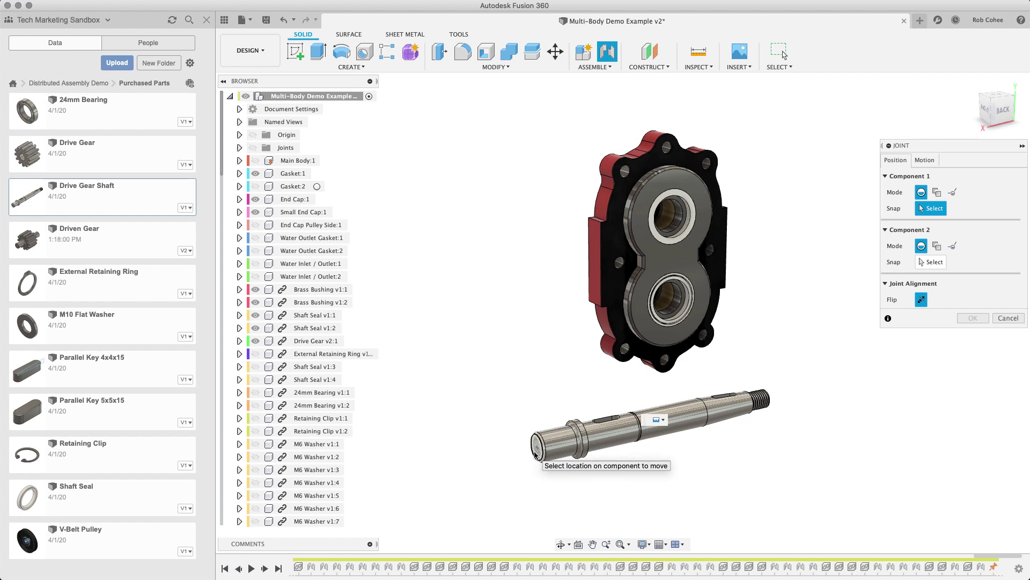
scroll(536, 454, up, 4)
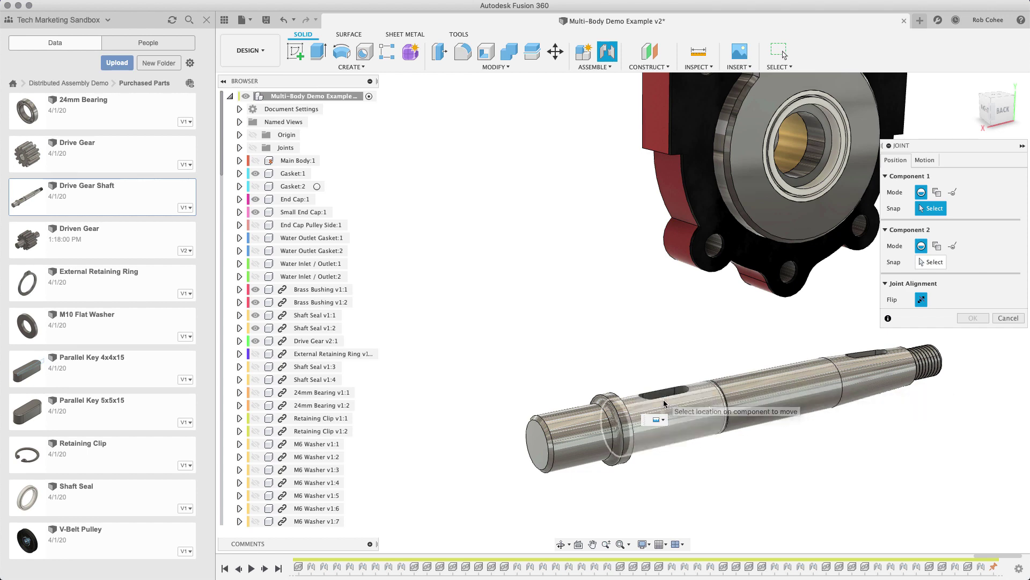
shift+middle_drag(666, 400, 665, 391)
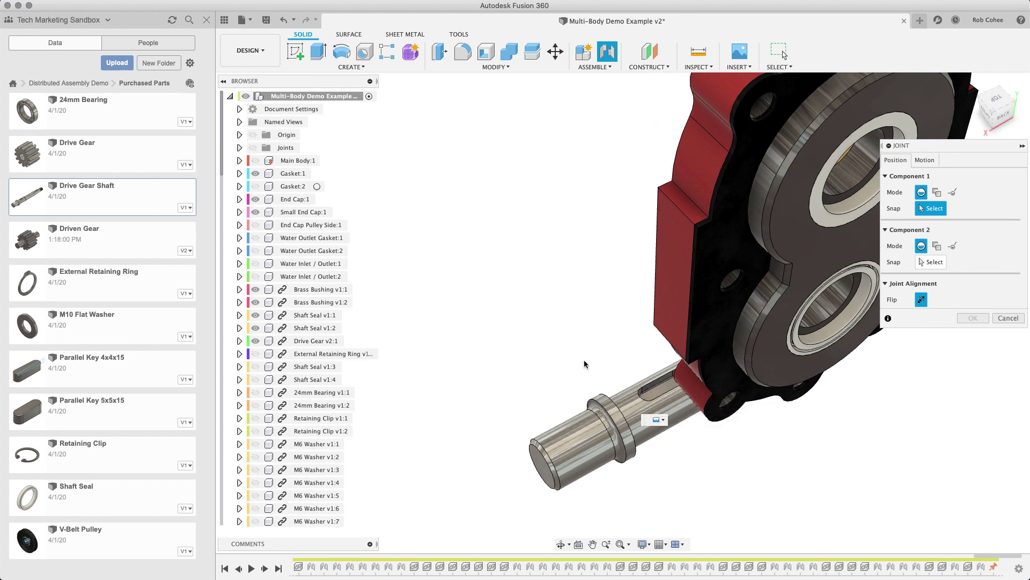
scroll(585, 357, up, 2)
middle_drag(581, 361, 593, 325)
shift+middle_drag(656, 420, 624, 338)
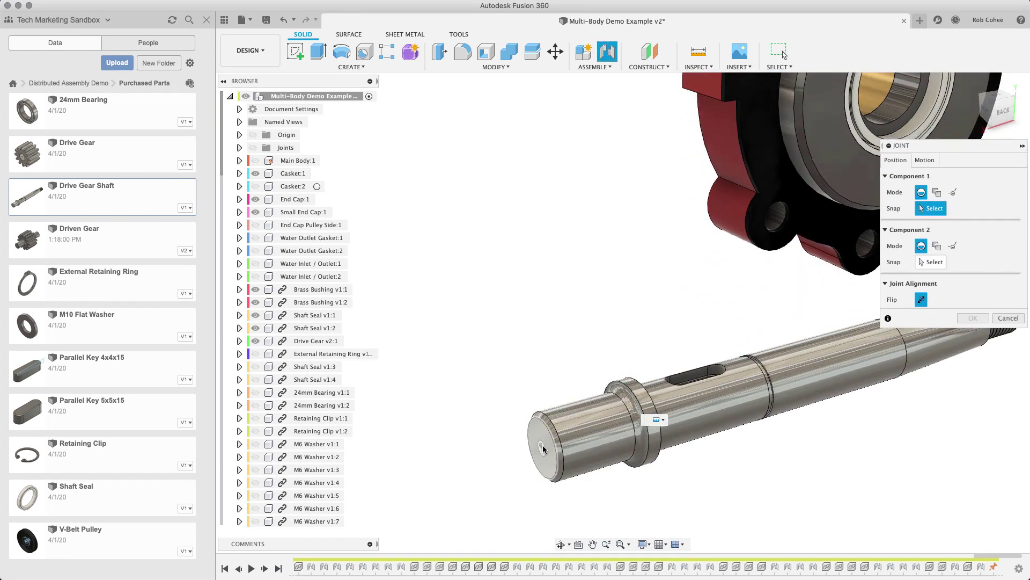
click(542, 446)
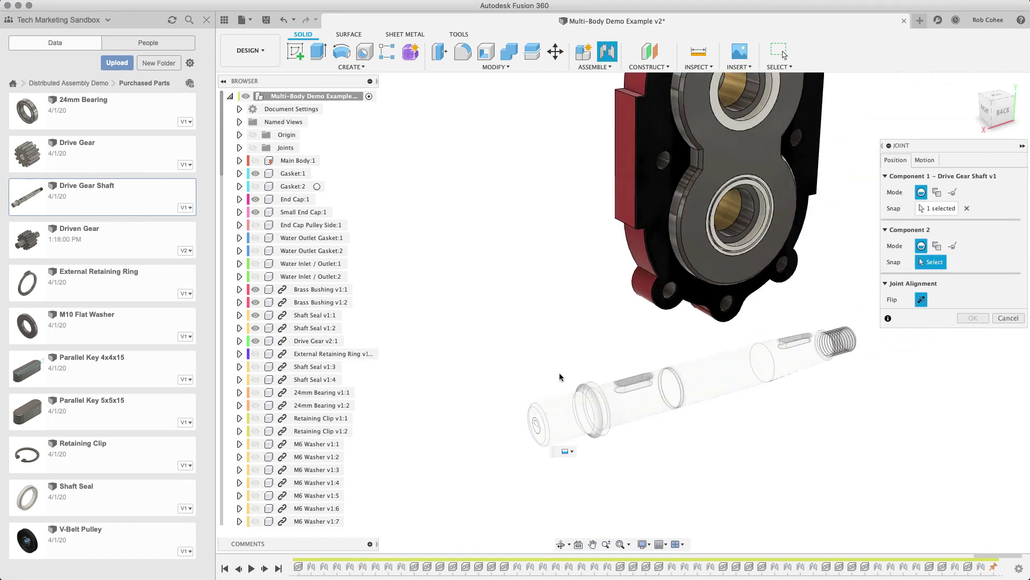
middle_drag(561, 375, 523, 448)
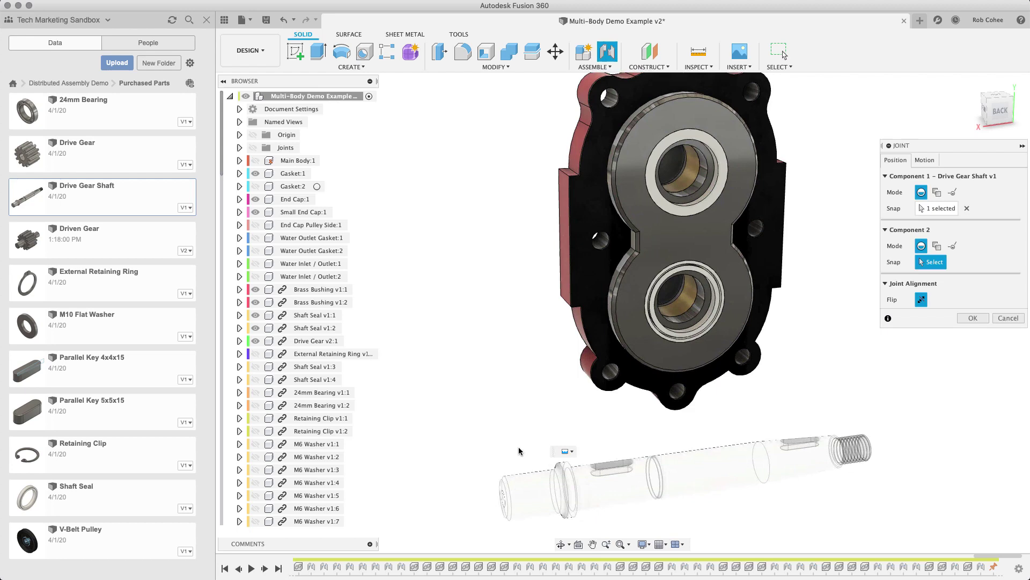
Pick the end cap's upper bore as Component 2 and make the joint Revolute
click(666, 161)
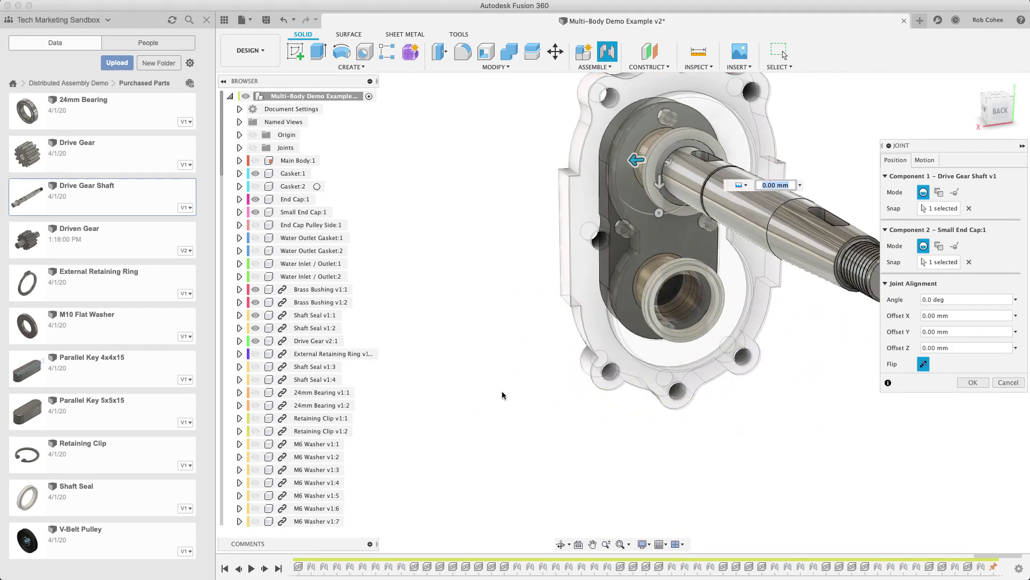
middle_drag(501, 391, 465, 418)
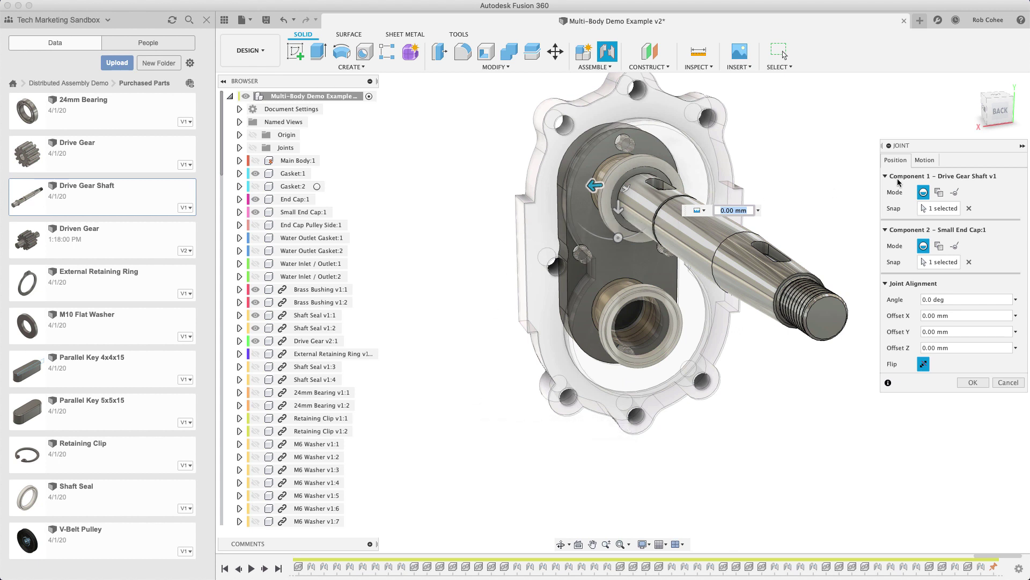
click(925, 160)
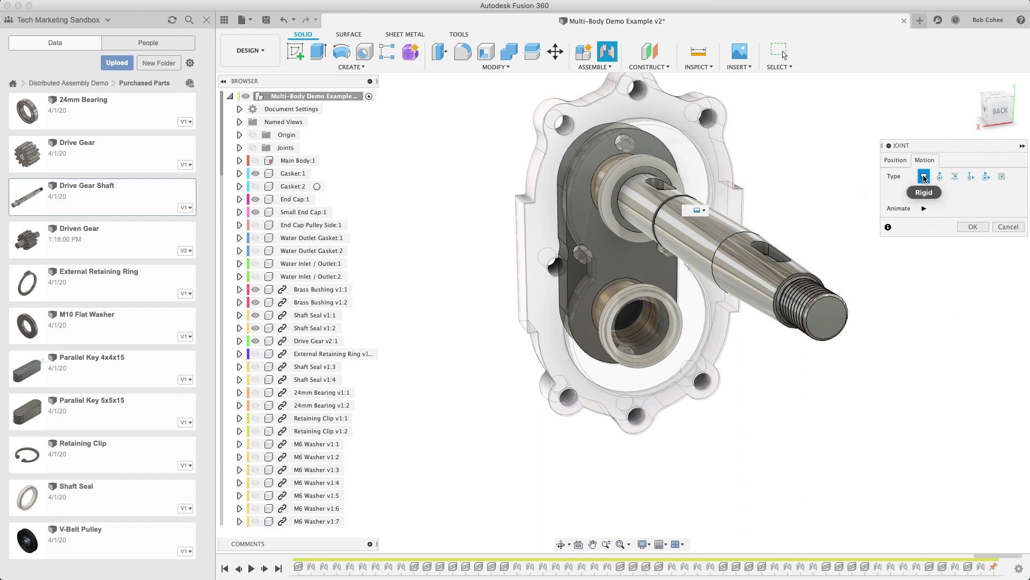
click(941, 176)
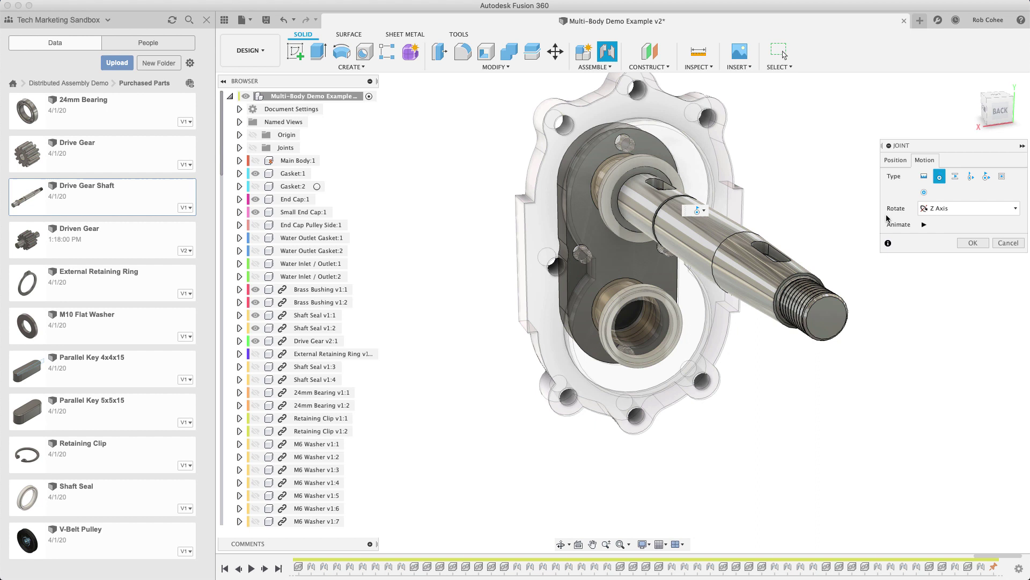
click(704, 211)
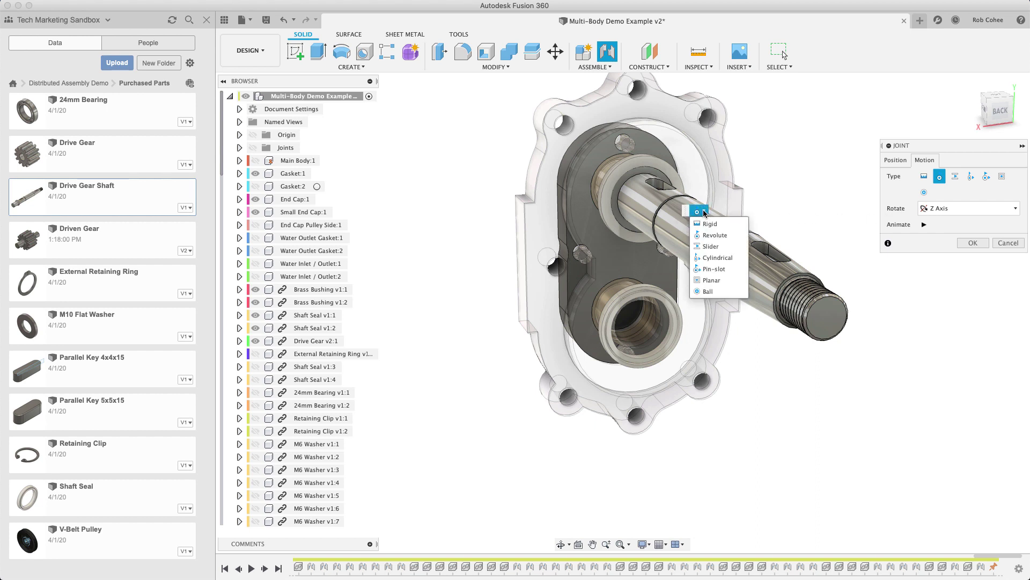
click(705, 212)
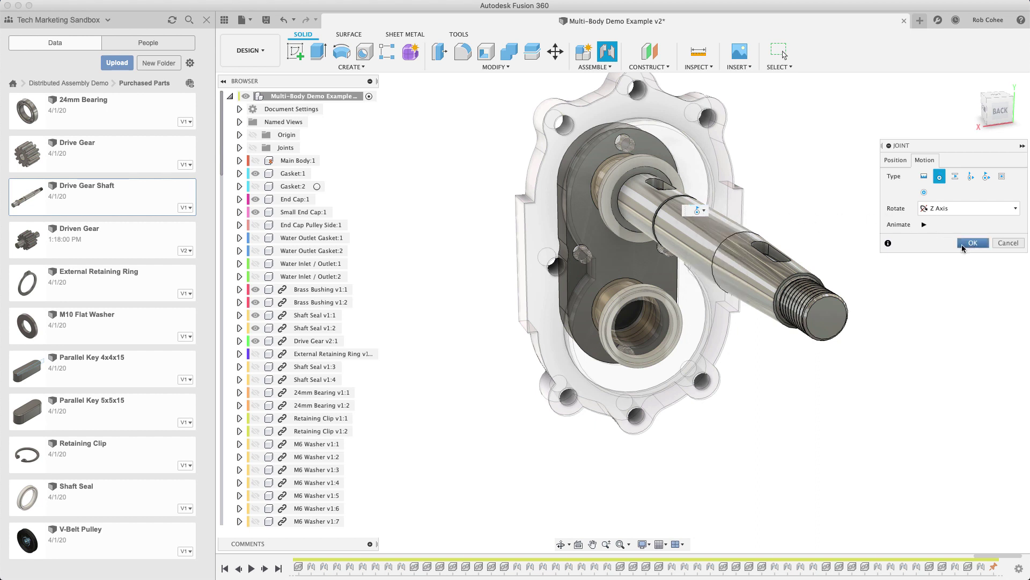
click(973, 243)
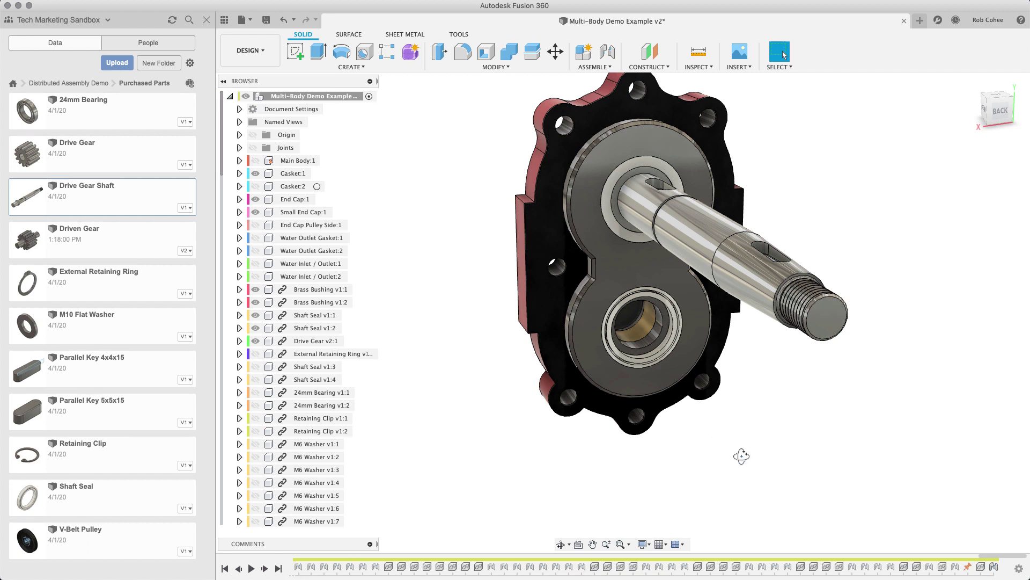
Insert the Parallel Key 5x5x15, raise it 15 mm and tilt it 45° beside the shaft
shift+middle_drag(741, 456, 758, 475)
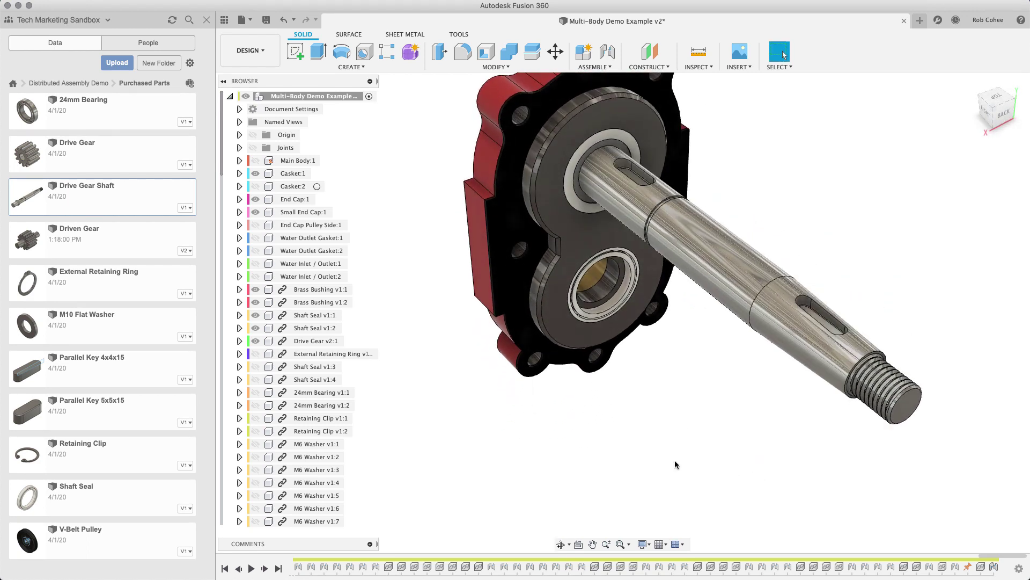
right_click(129, 410)
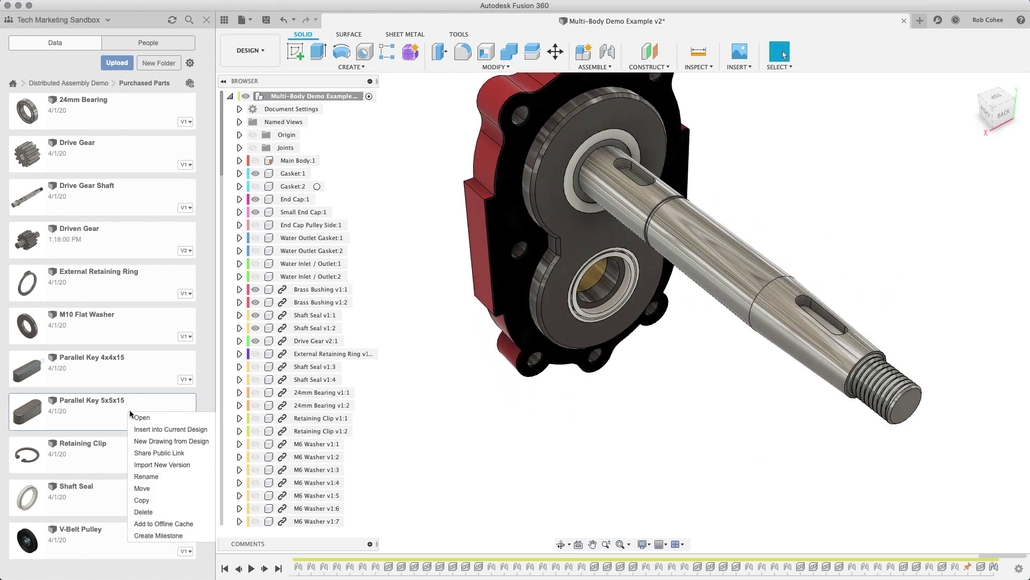
click(135, 428)
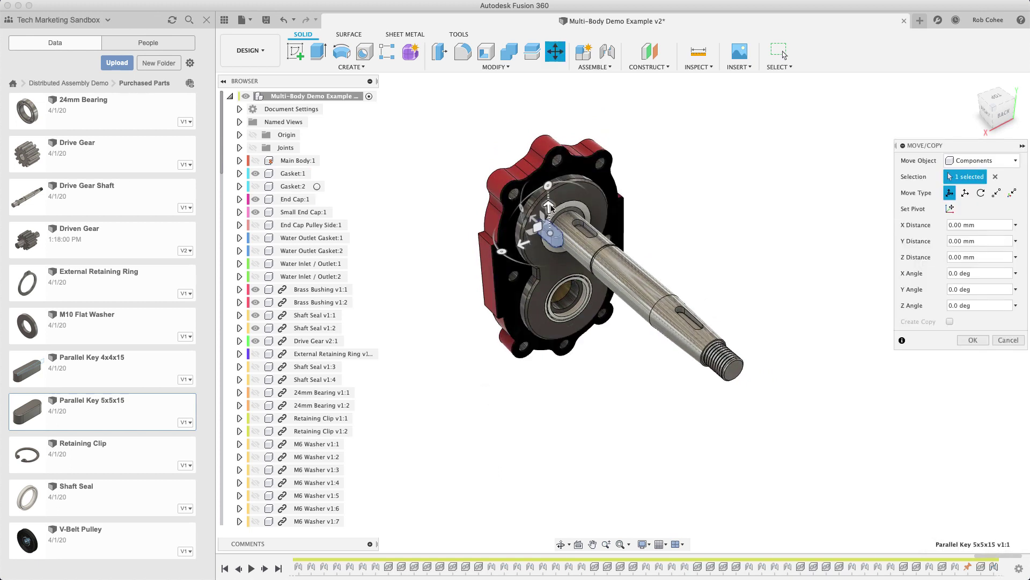
drag(548, 205, 529, 225)
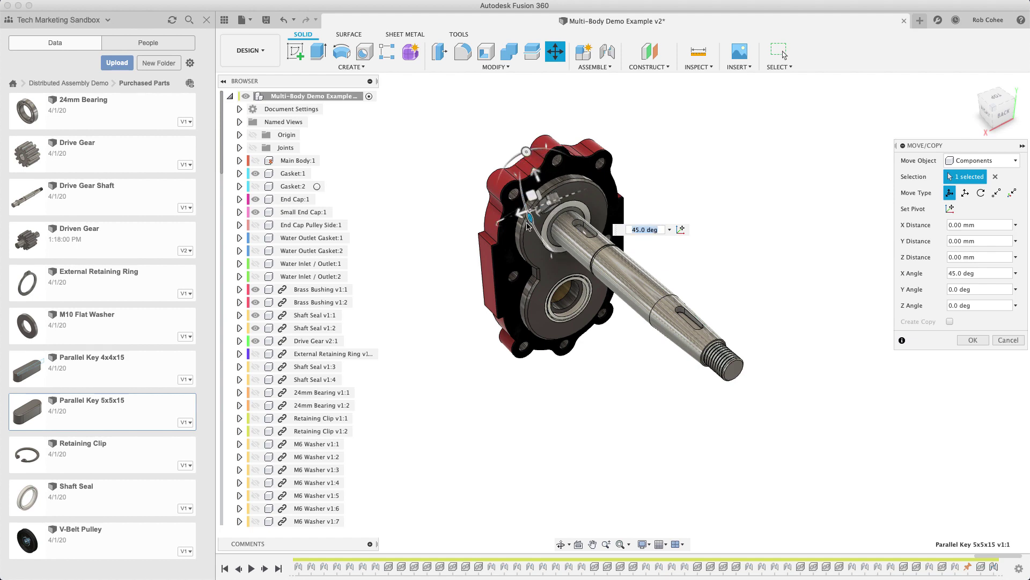
click(972, 340)
scroll(574, 225, up, 5)
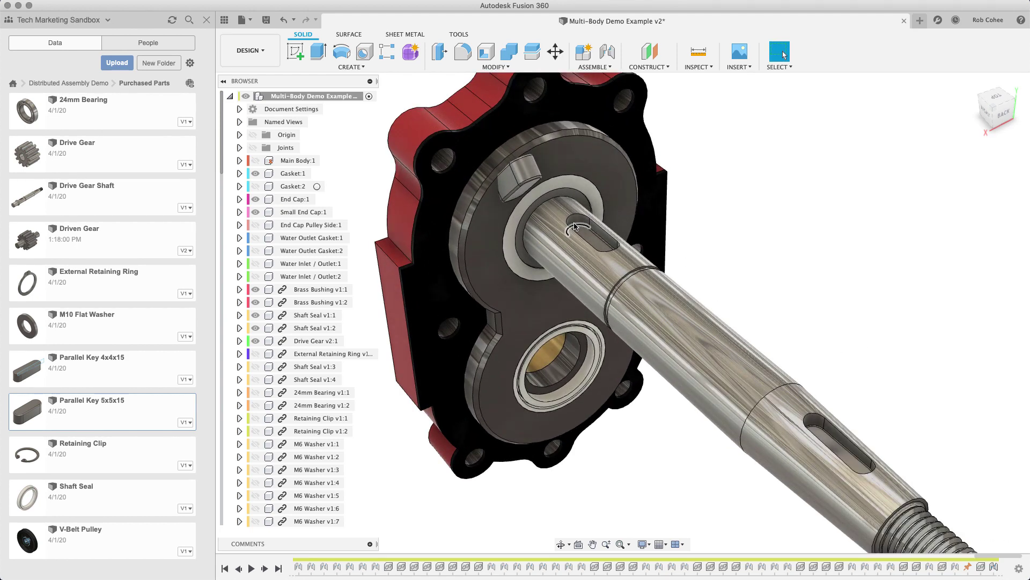
Create a Rigid joint from the key's snap point to the shaft's key-slot point
click(610, 53)
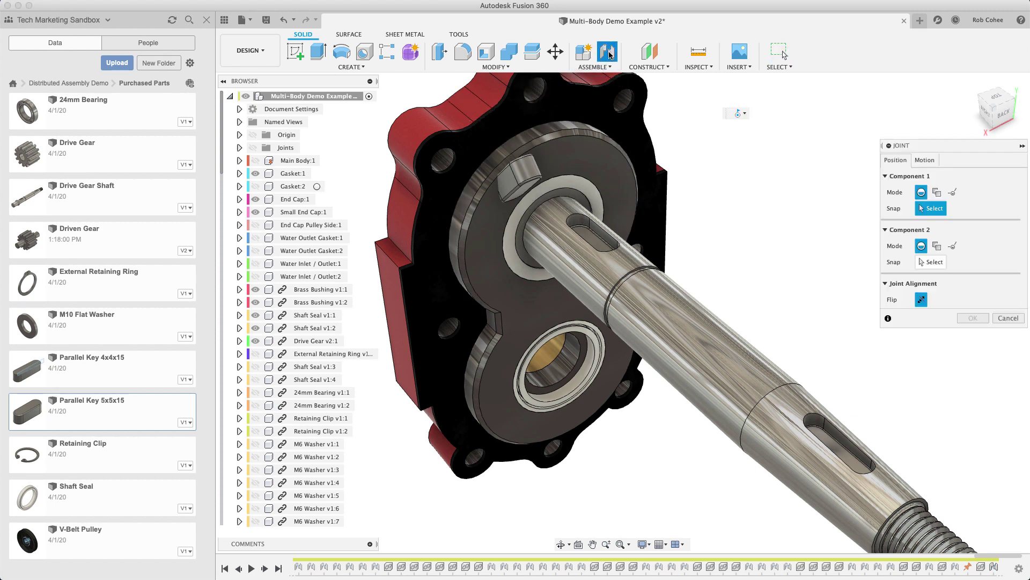
click(520, 192)
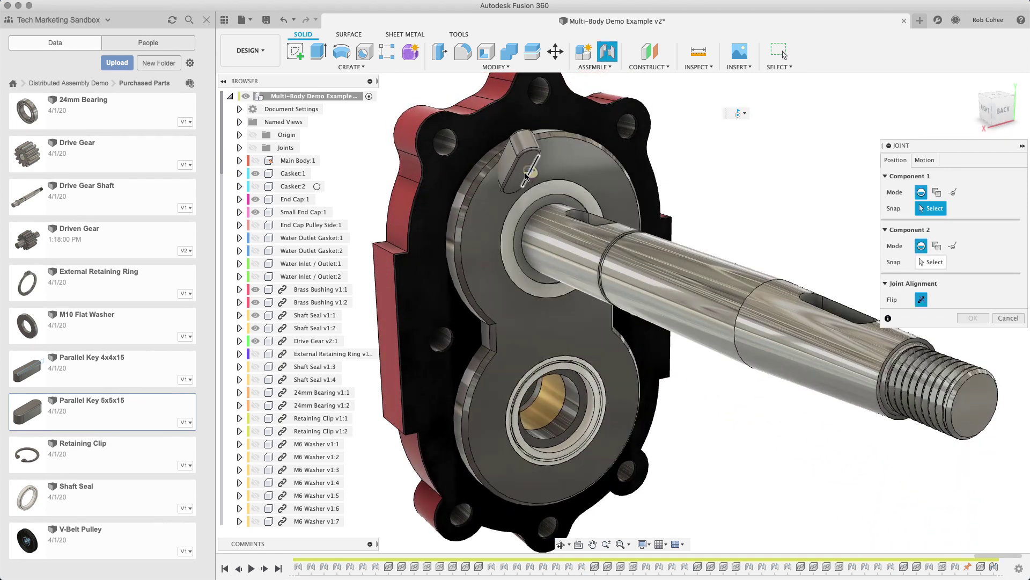
click(520, 176)
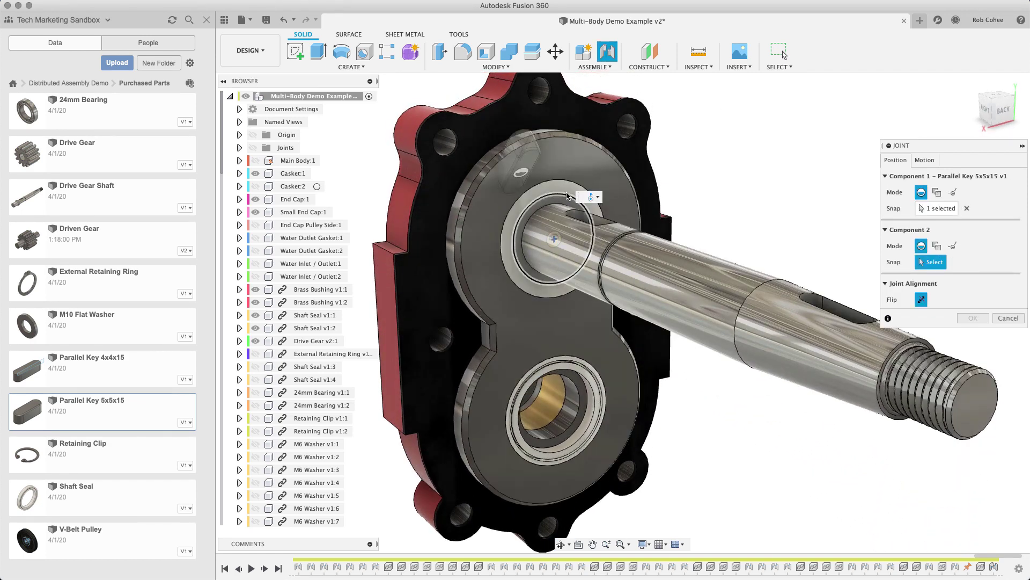
click(599, 198)
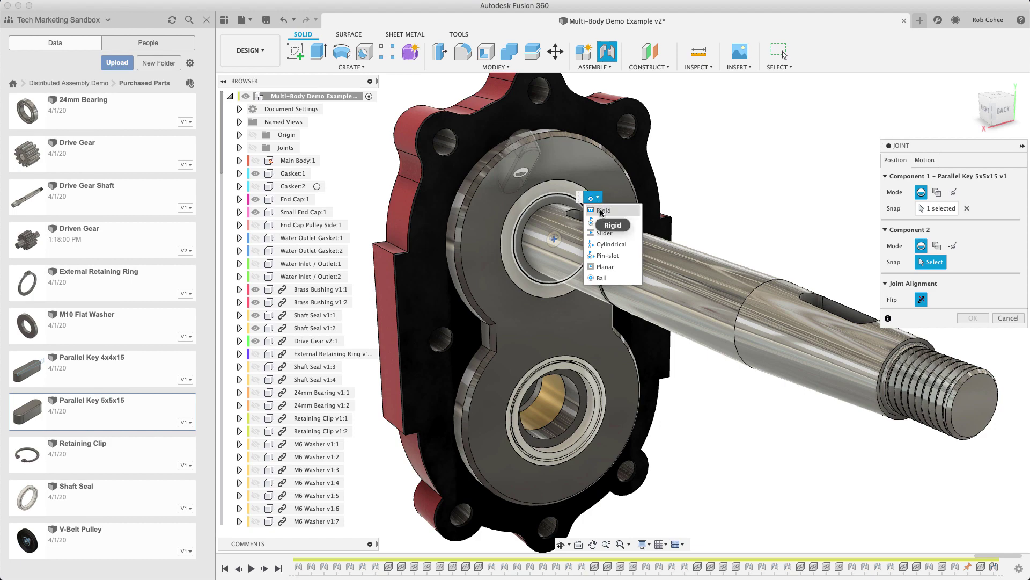
click(596, 222)
shift+middle_drag(594, 220, 595, 243)
click(594, 243)
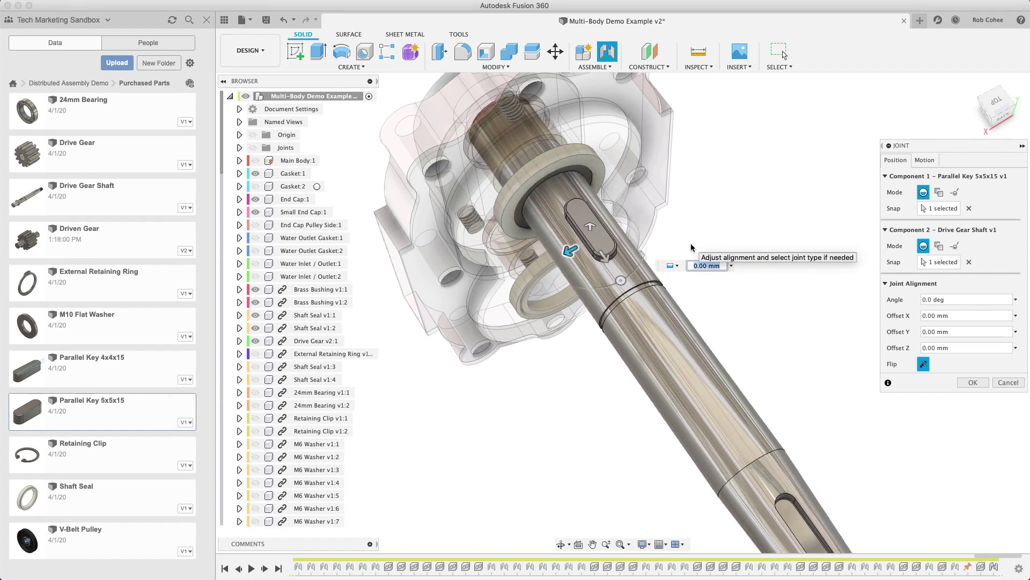
click(961, 381)
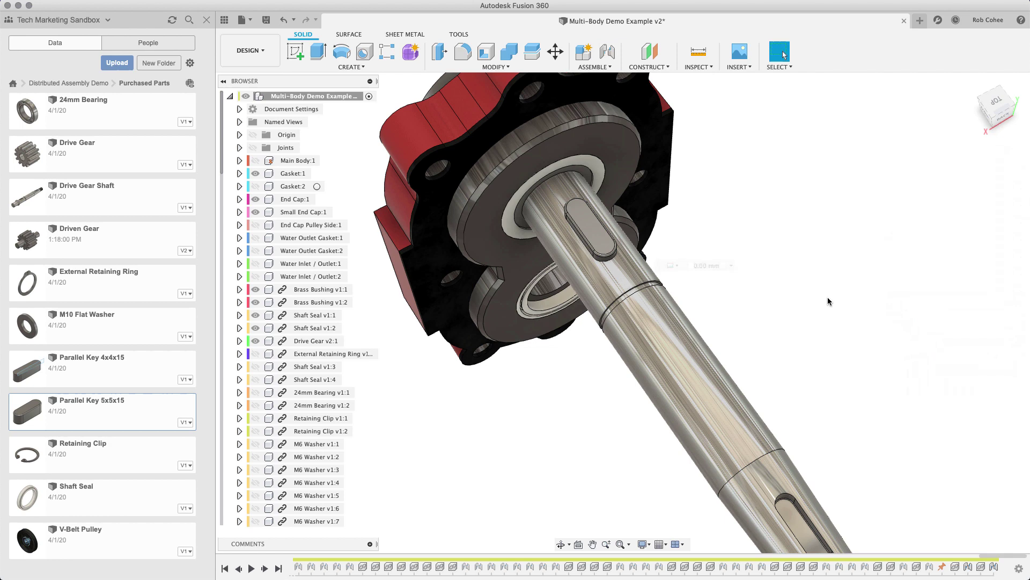
Play Animate Model on the Rev73 joint from the browser's Joints list, then stop it
shift+middle_drag(806, 297, 791, 182)
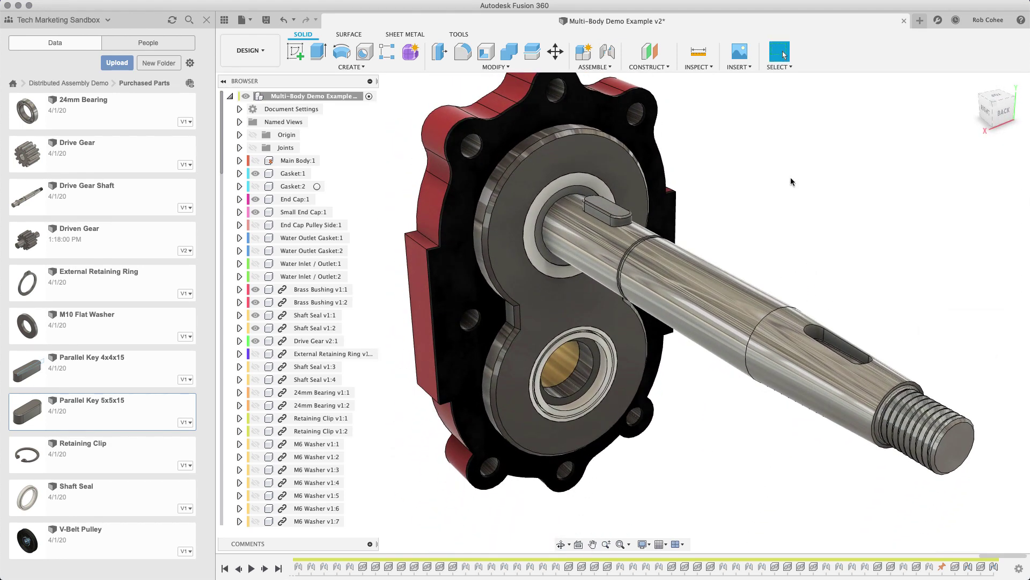
click(240, 148)
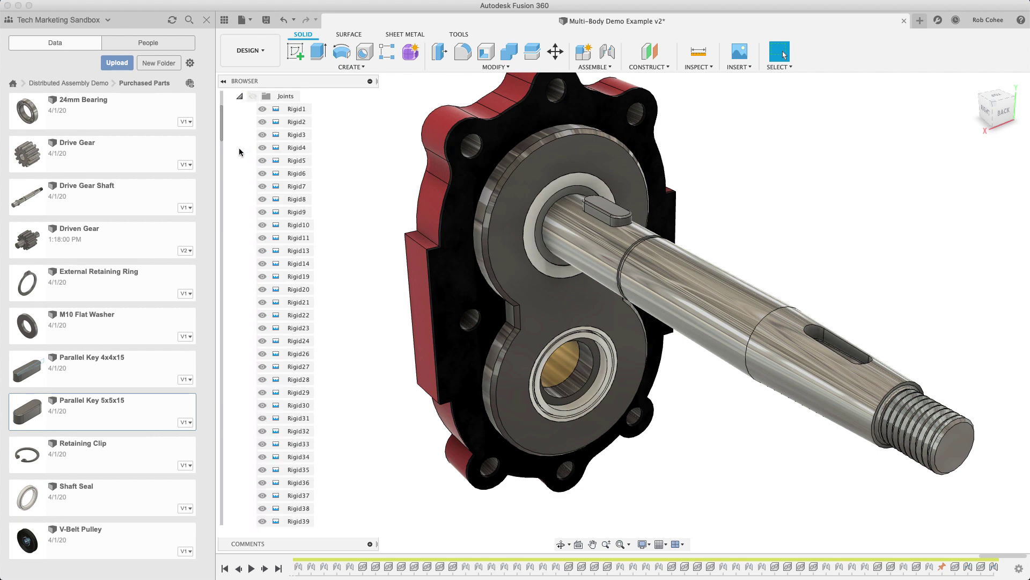
scroll(255, 218, down, 10)
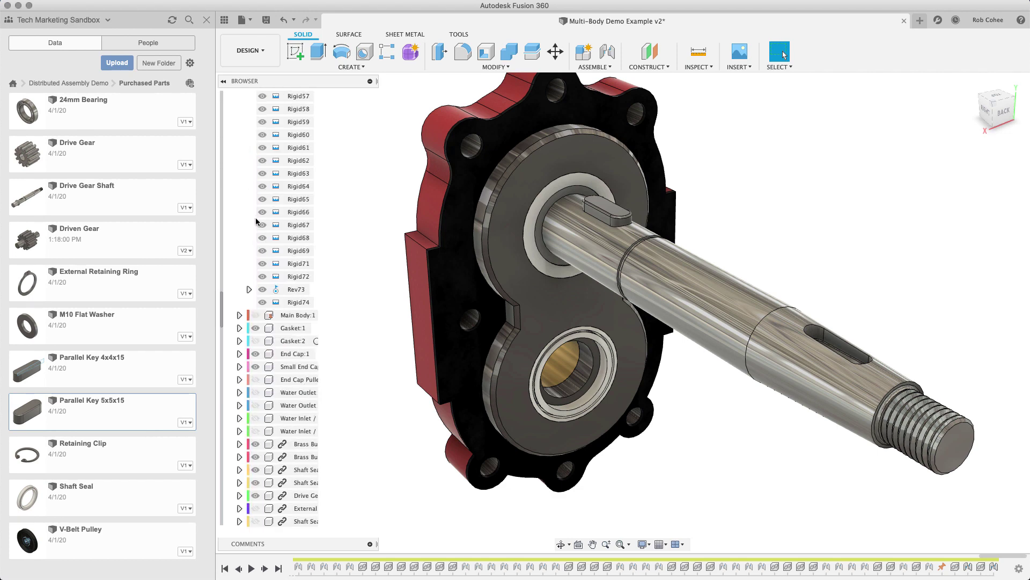
click(292, 251)
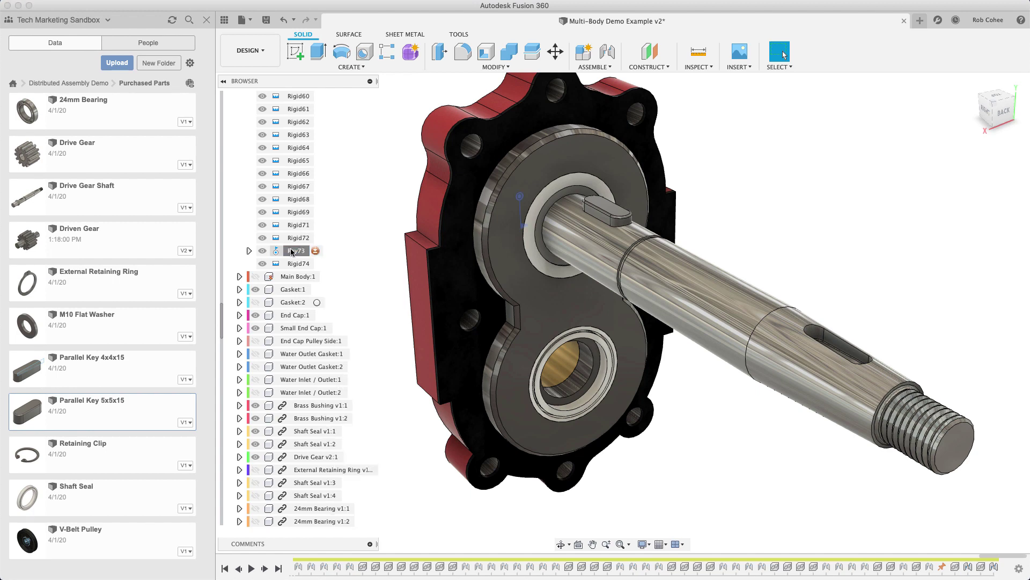
right_click(293, 251)
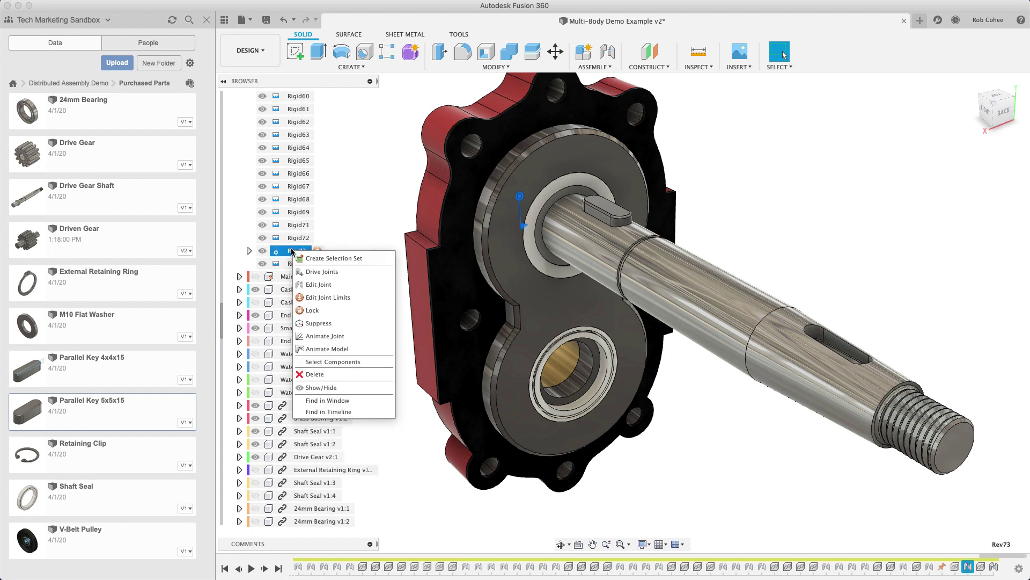
click(349, 348)
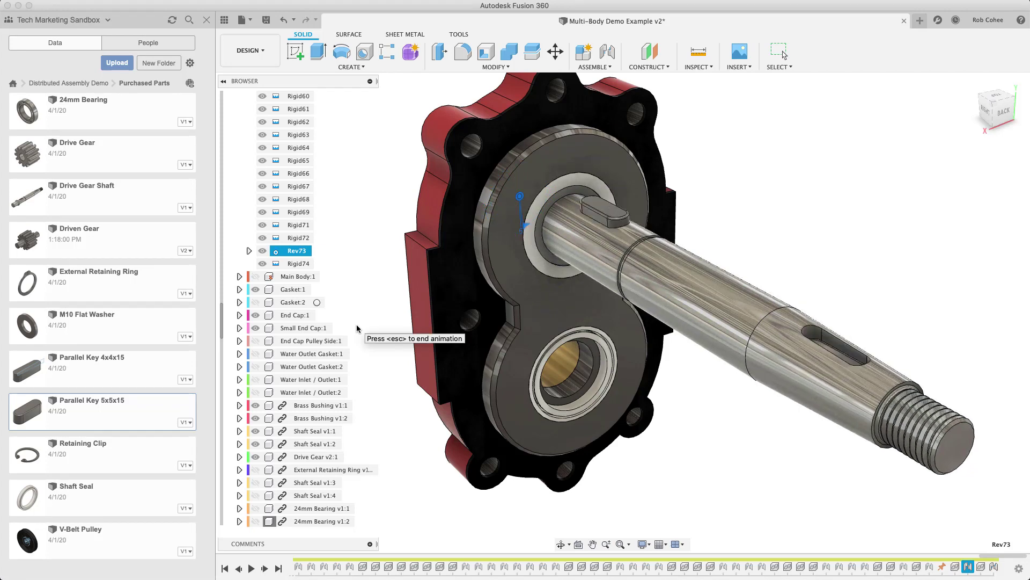
key(Escape)
scroll(433, 296, up, 2)
scroll(433, 296, down, 4)
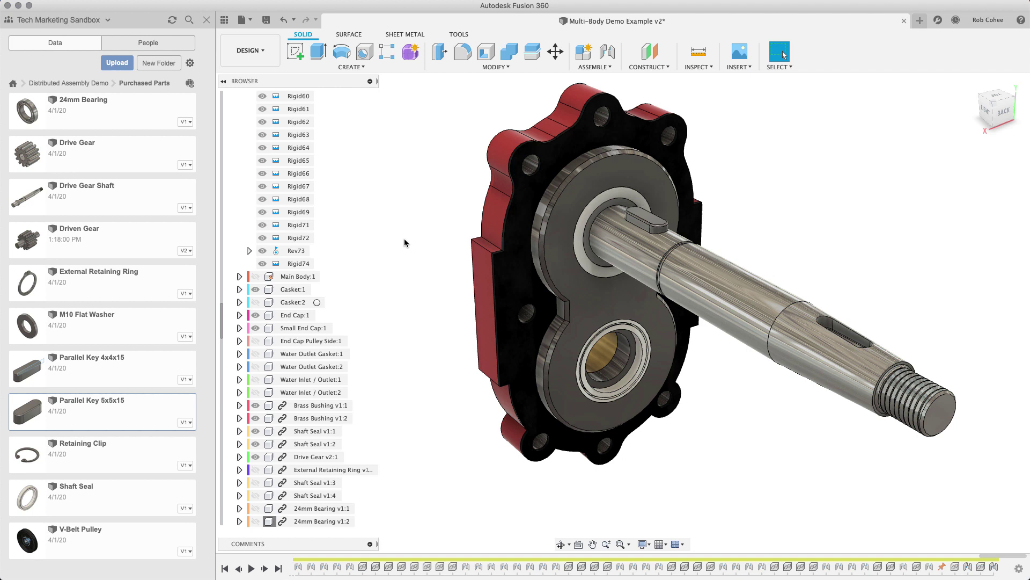
Insert the Drive Gear and move it -120 mm along Z, clear of the shaft end
right_click(115, 153)
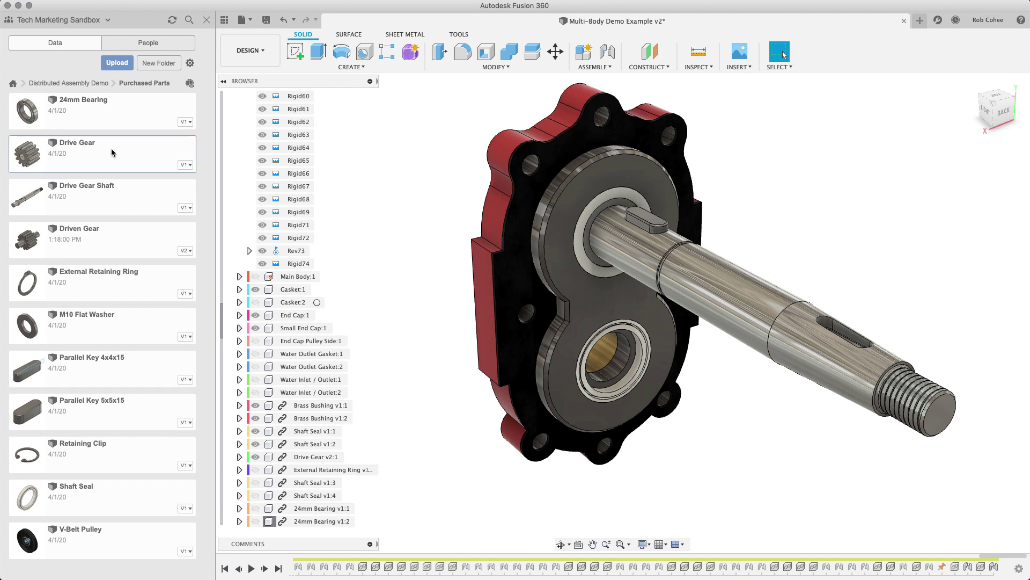
click(126, 166)
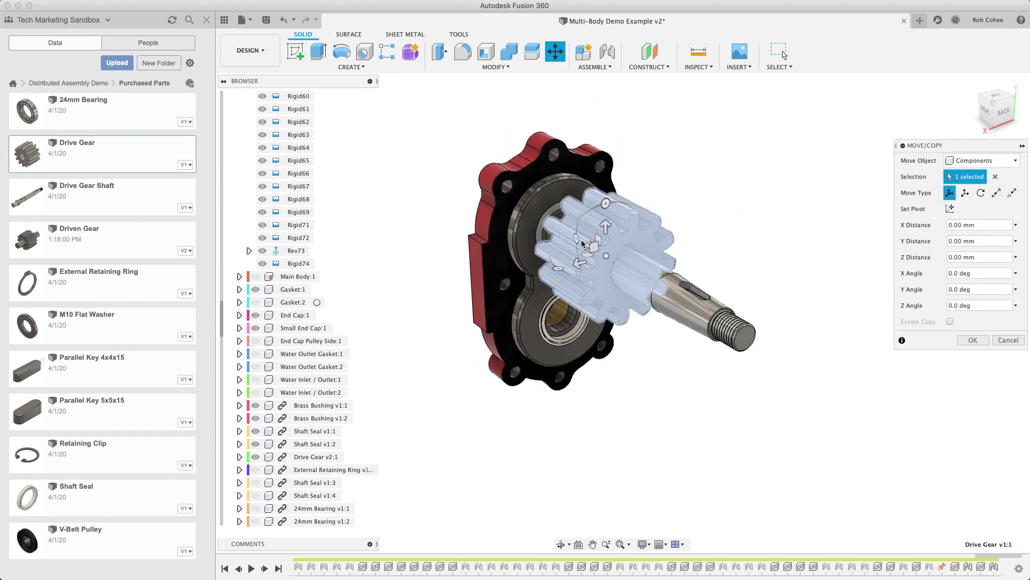
drag(582, 243, 721, 374)
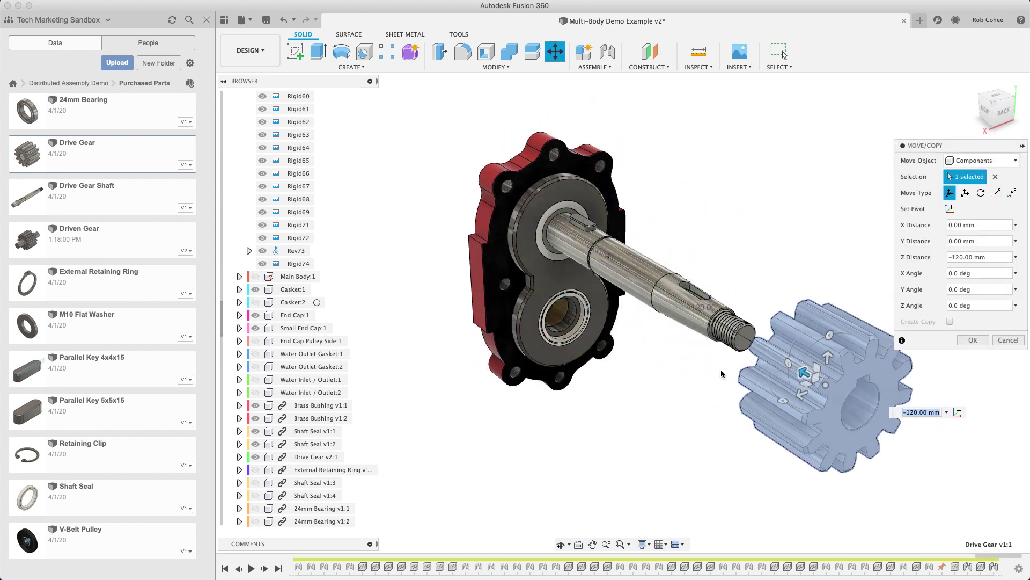
shift+middle_drag(609, 408, 686, 404)
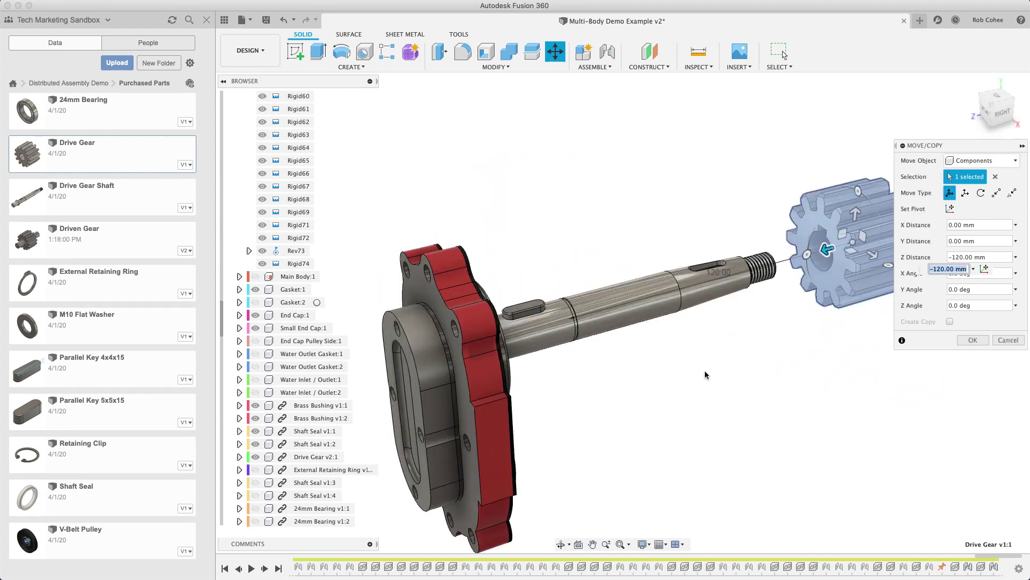
click(969, 340)
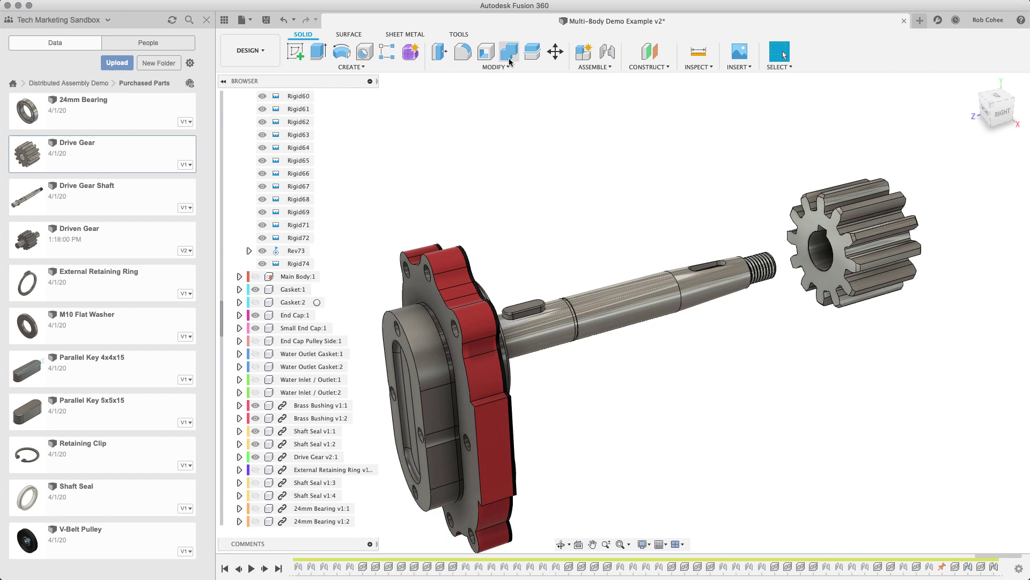
Rigidly joint the Drive Gear bore to the shaft end with a -1 mm Z offset
click(607, 51)
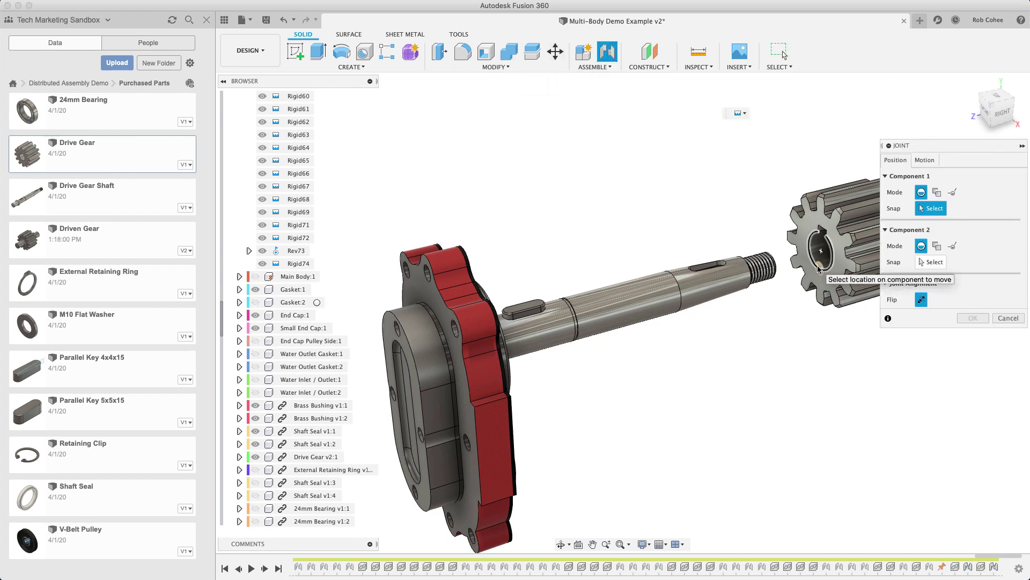
scroll(816, 267, up, 3)
scroll(814, 265, up, 2)
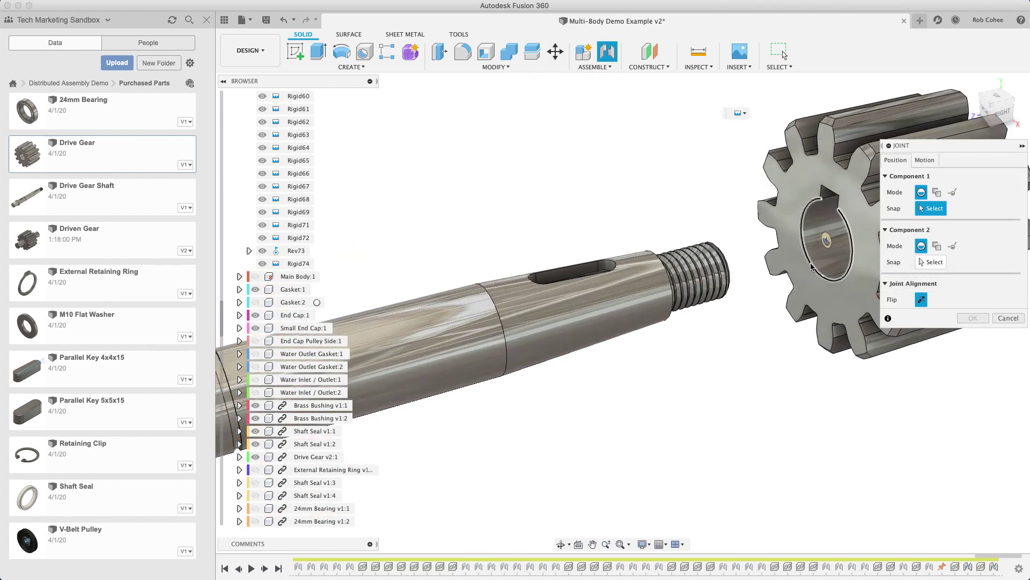
click(807, 263)
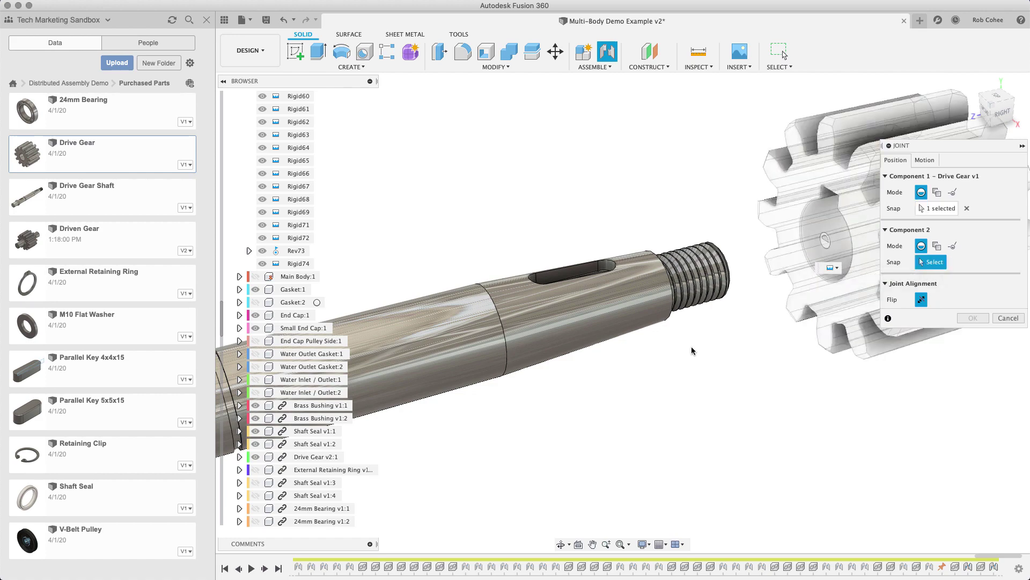
shift+middle_drag(674, 369, 568, 333)
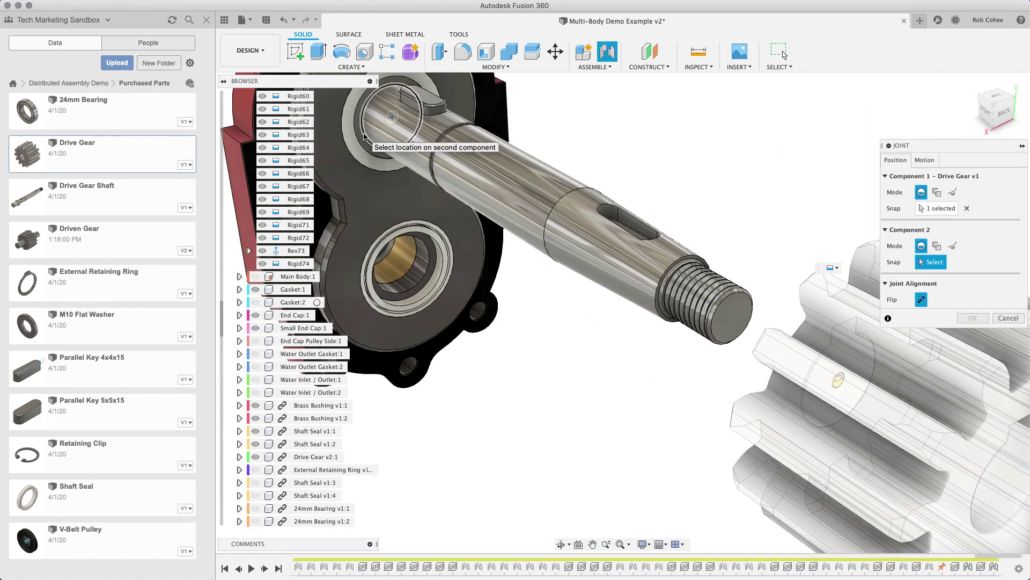
click(364, 136)
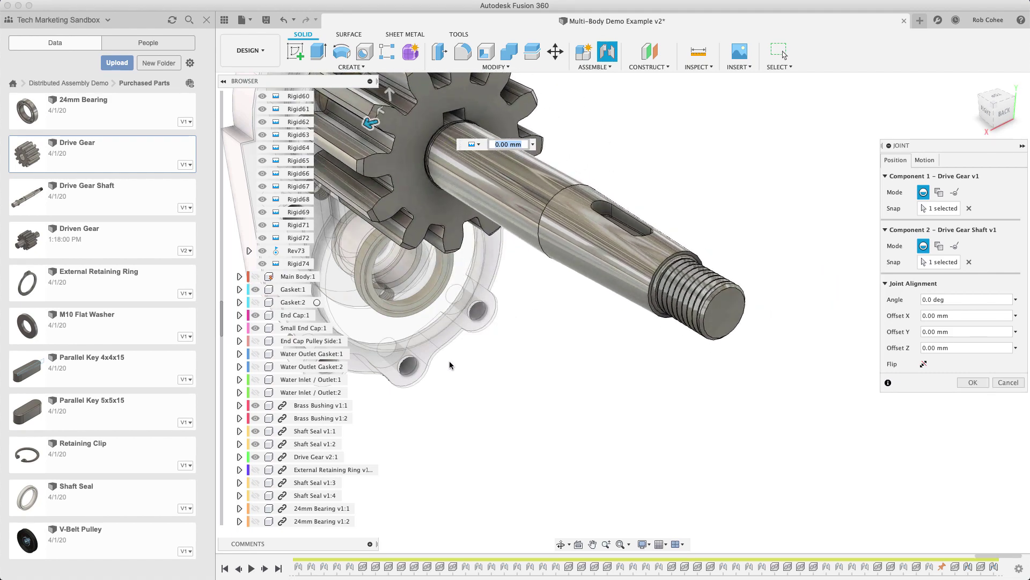
shift+middle_drag(452, 367, 558, 389)
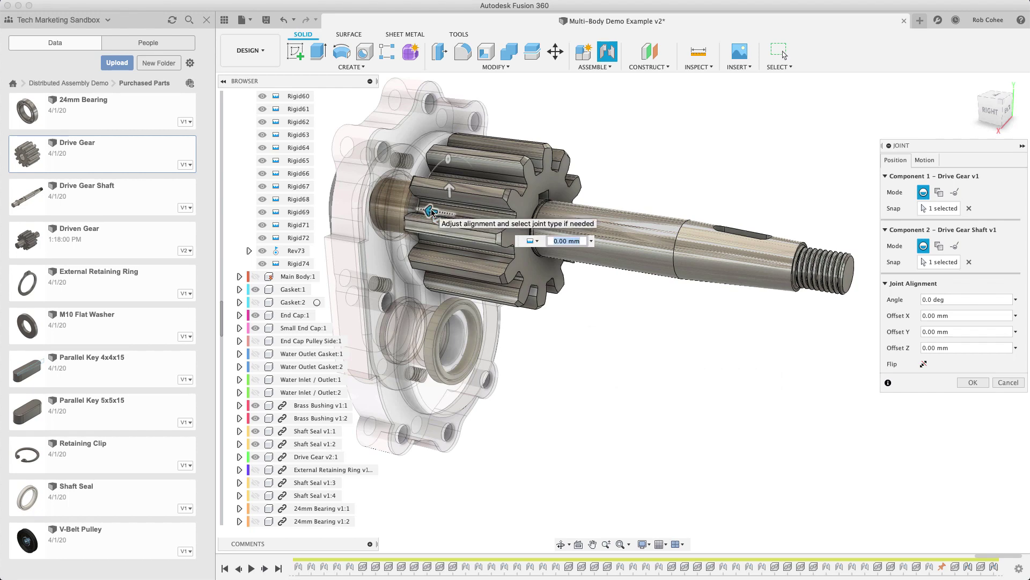
key(Return)
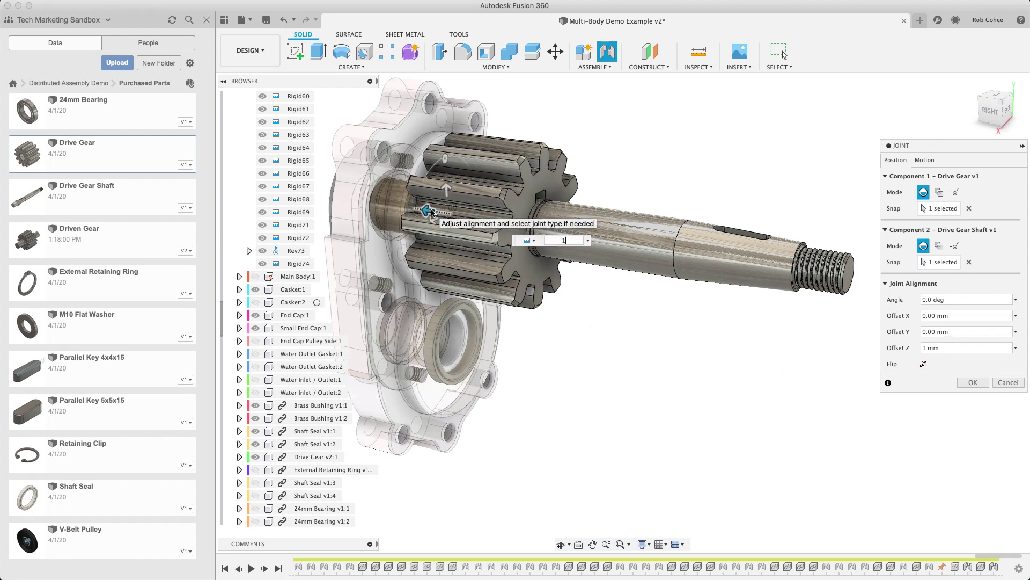
key(Return)
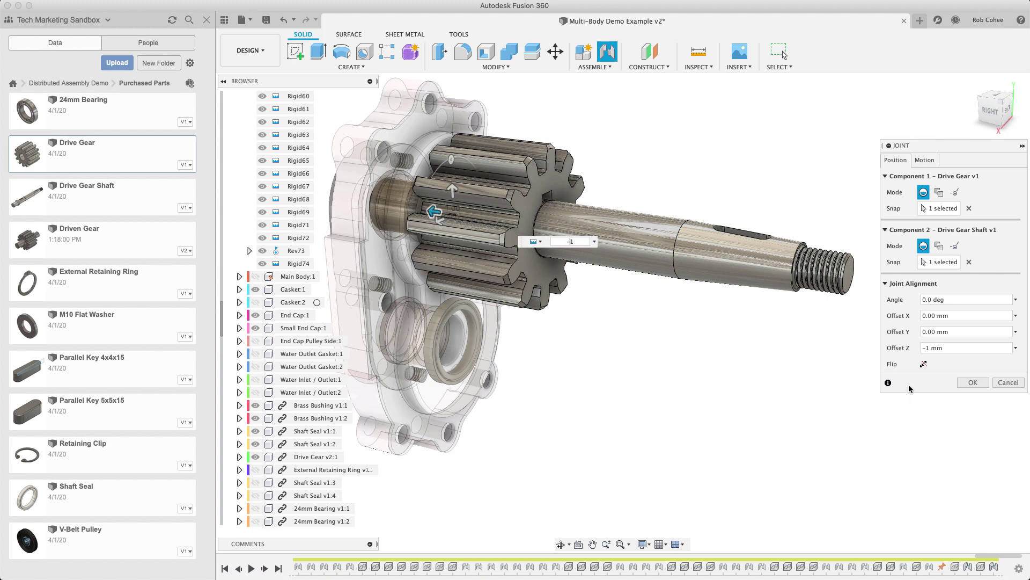
click(960, 383)
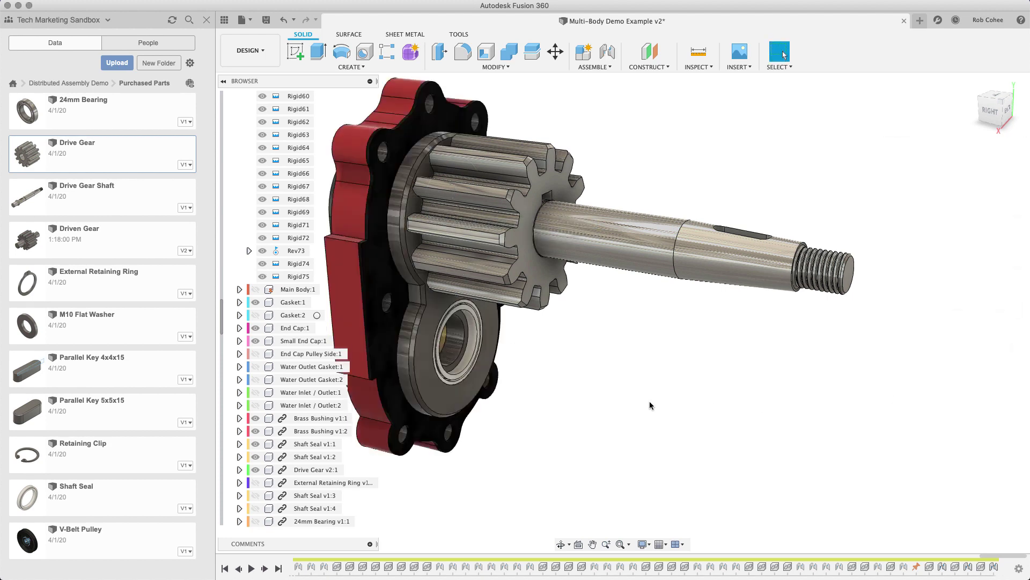
Insert the Driven Gear from the Data Panel, move it below the drive gear and rotate it 90°
middle_drag(649, 401, 685, 394)
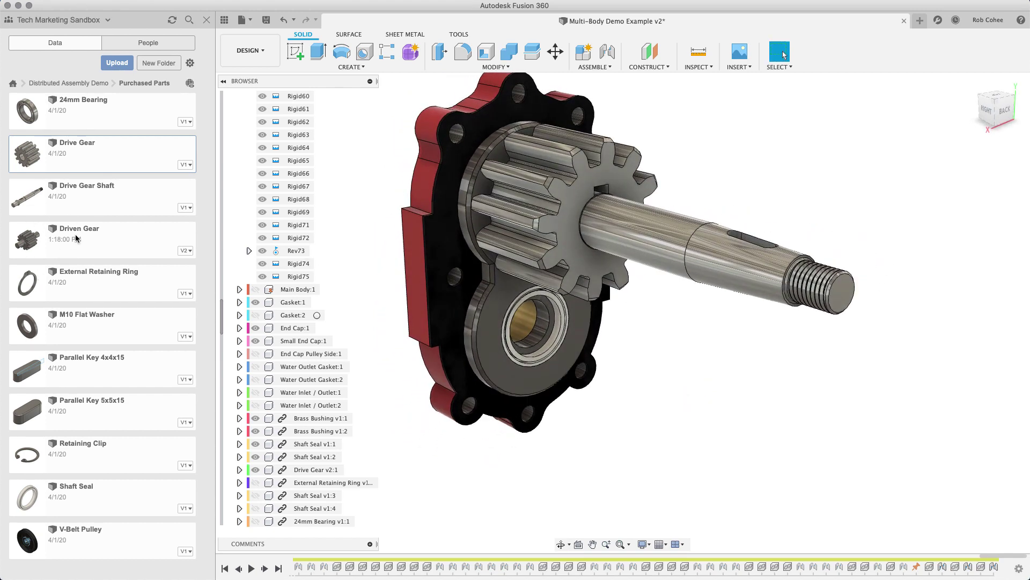
right_click(107, 236)
click(123, 251)
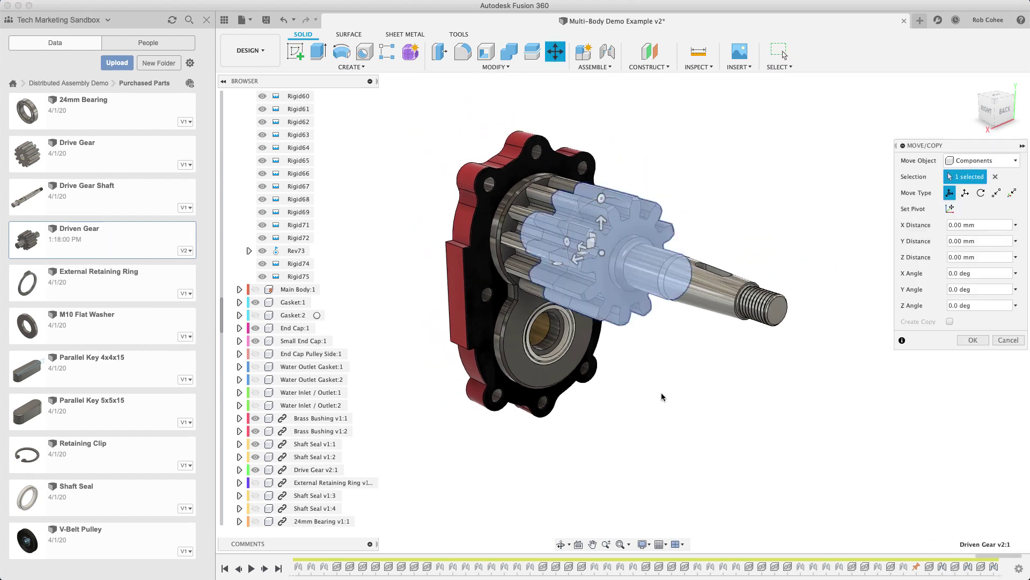
drag(613, 236, 674, 452)
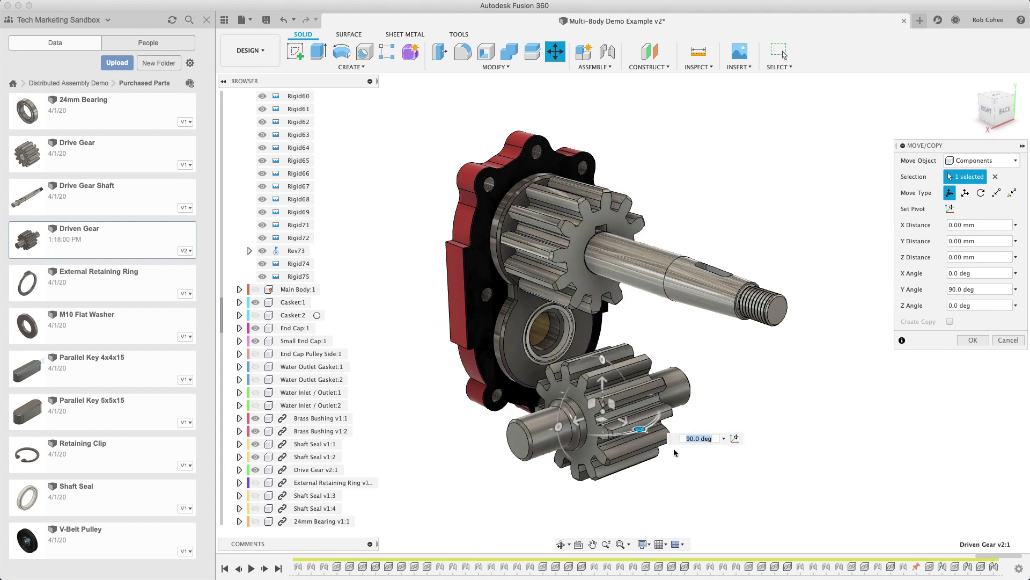
click(969, 340)
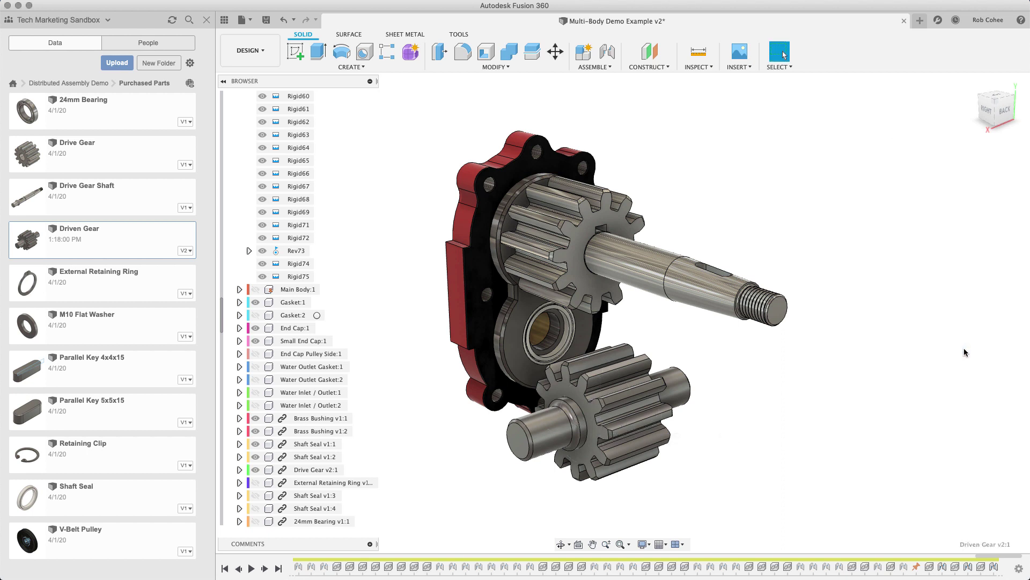
Create revolute joint Rev76 seating the Driven Gear's shaft end in the end cap's lower bore, rotating about Z
click(608, 52)
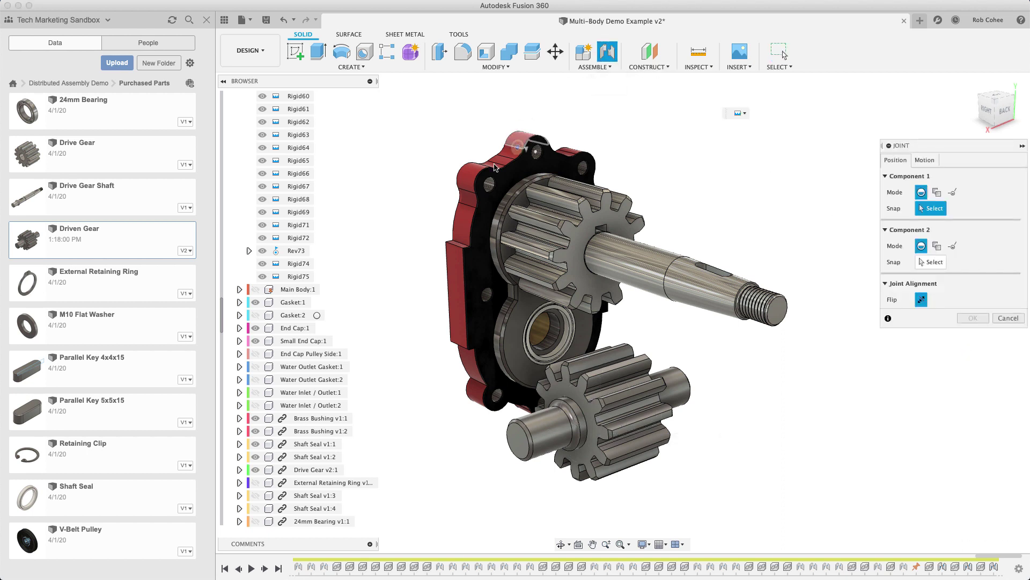
click(517, 443)
shift+middle_drag(516, 442, 600, 322)
click(584, 332)
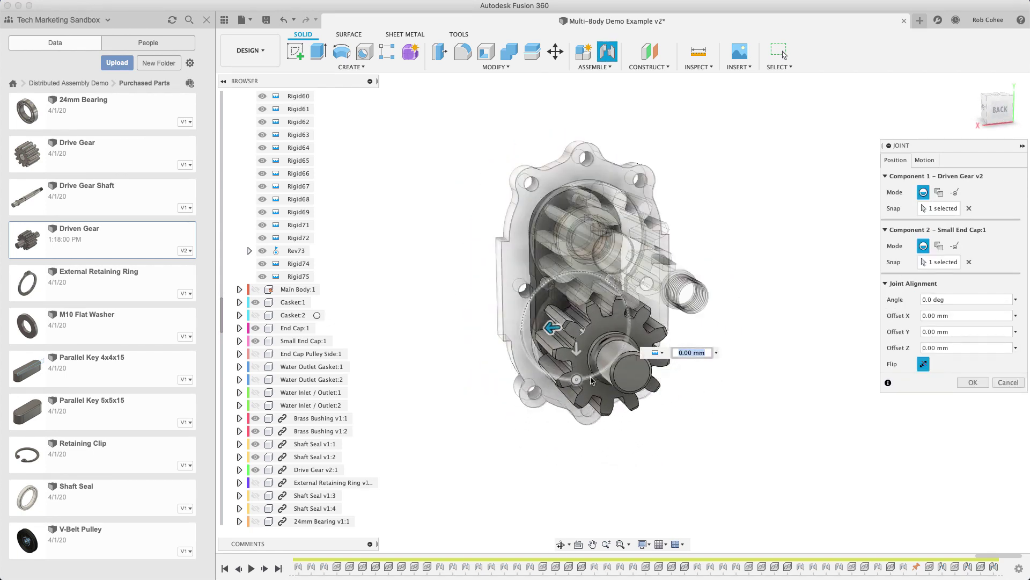
shift+middle_drag(543, 455, 564, 453)
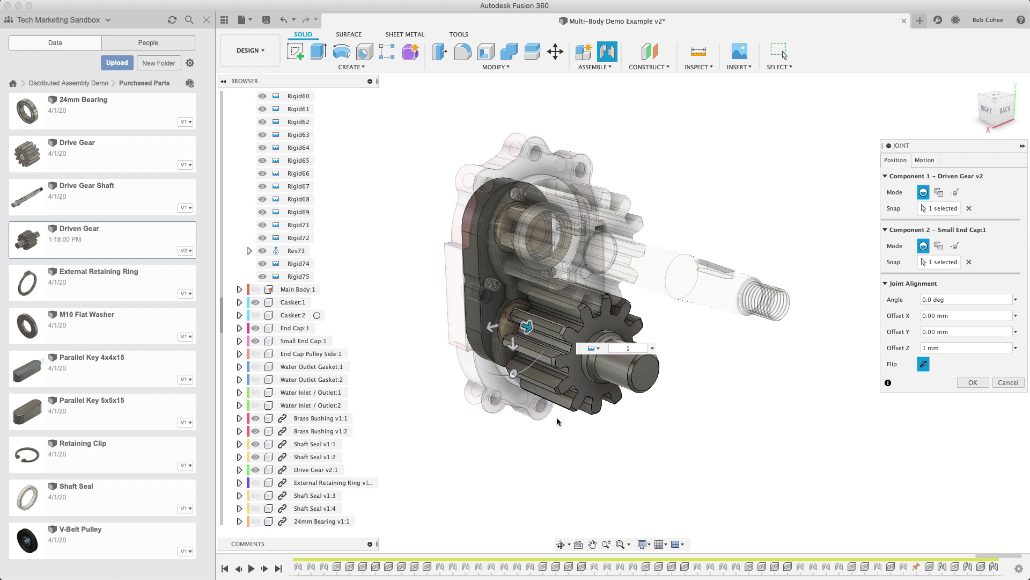
click(924, 160)
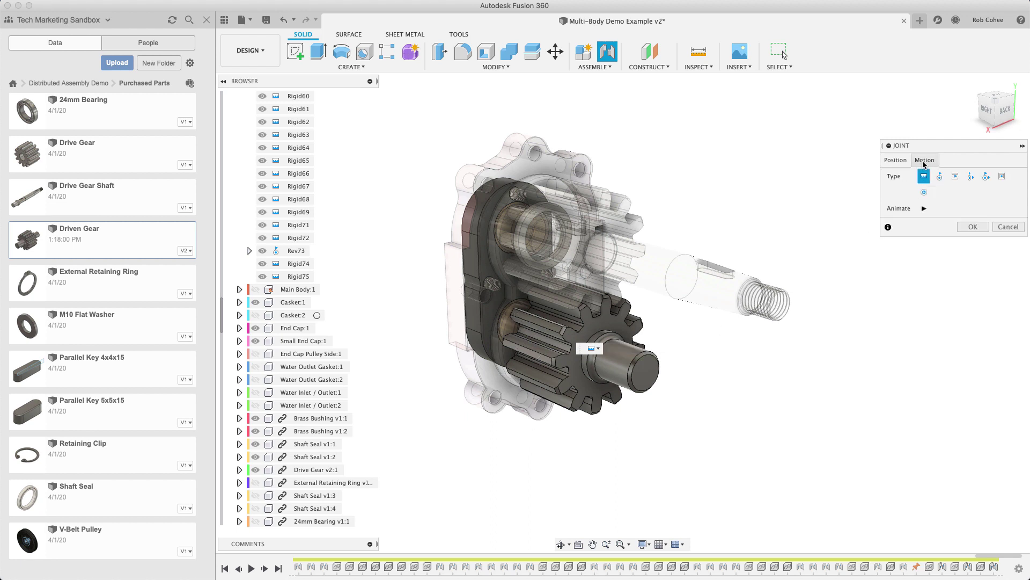
click(940, 176)
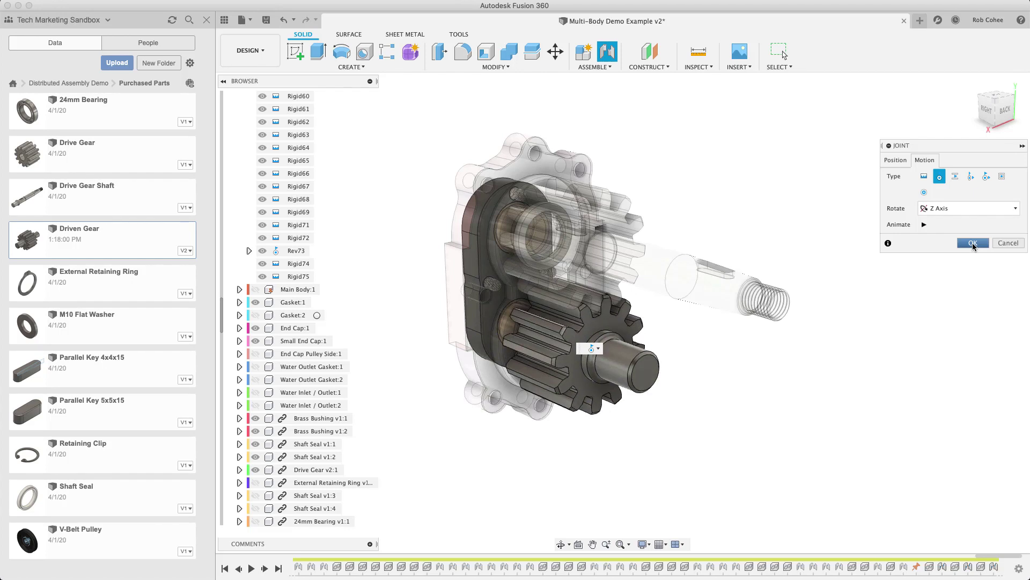
click(973, 243)
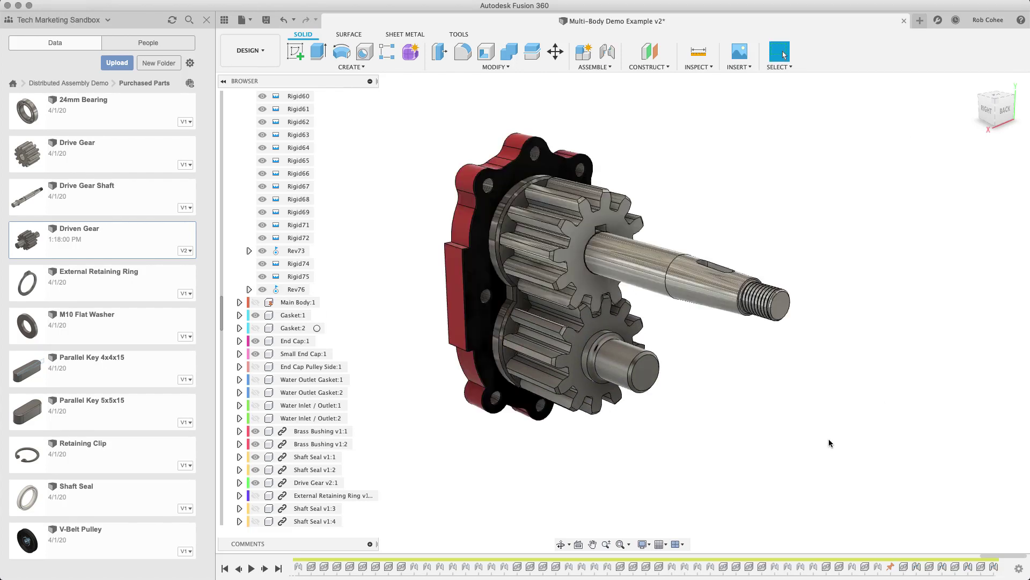
Create Motion Link 77 coupling Rev73 and Rev76, 360° each, with Reverse ticked
click(600, 69)
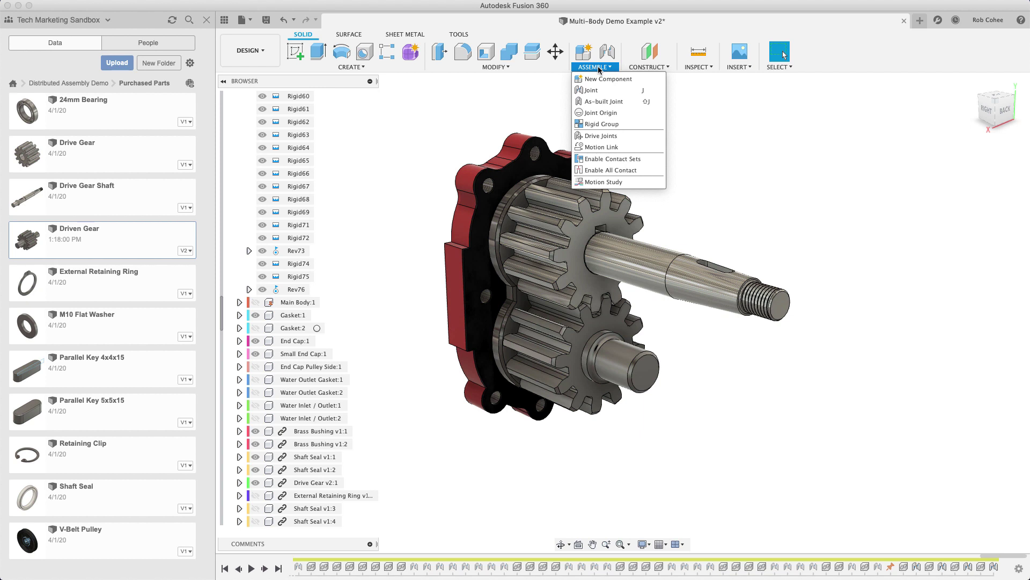
click(600, 147)
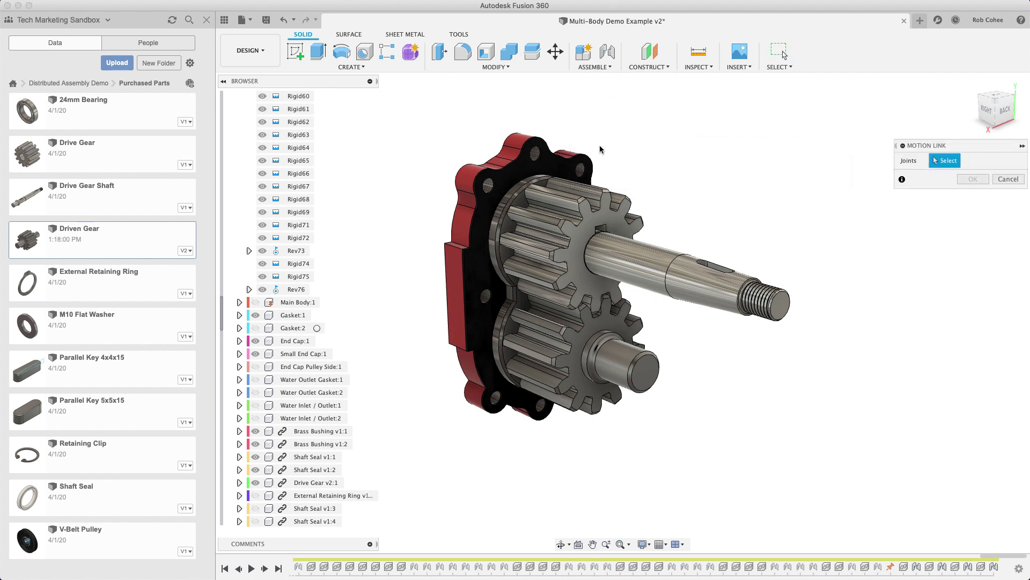
click(296, 251)
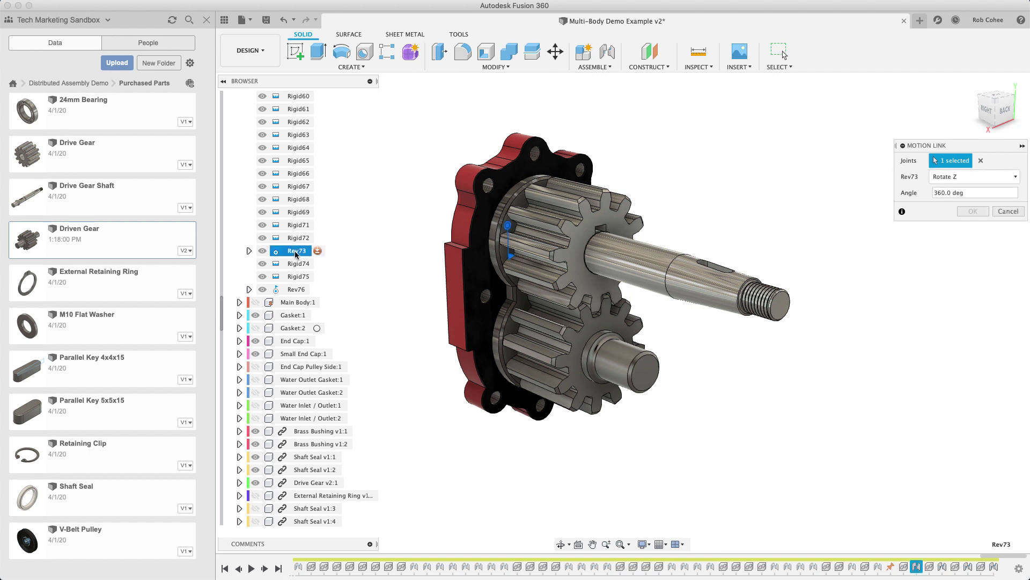
click(296, 289)
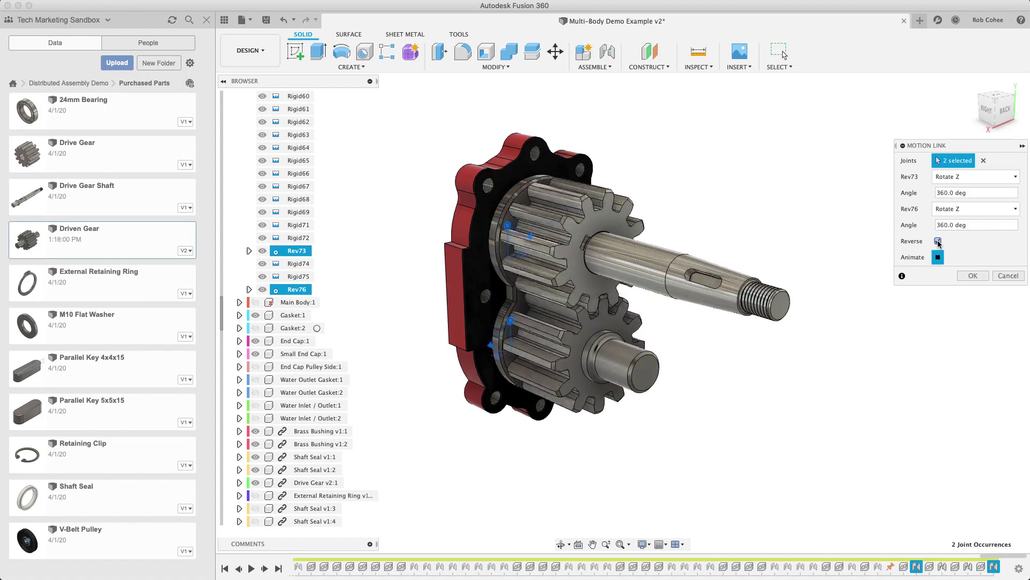
click(938, 241)
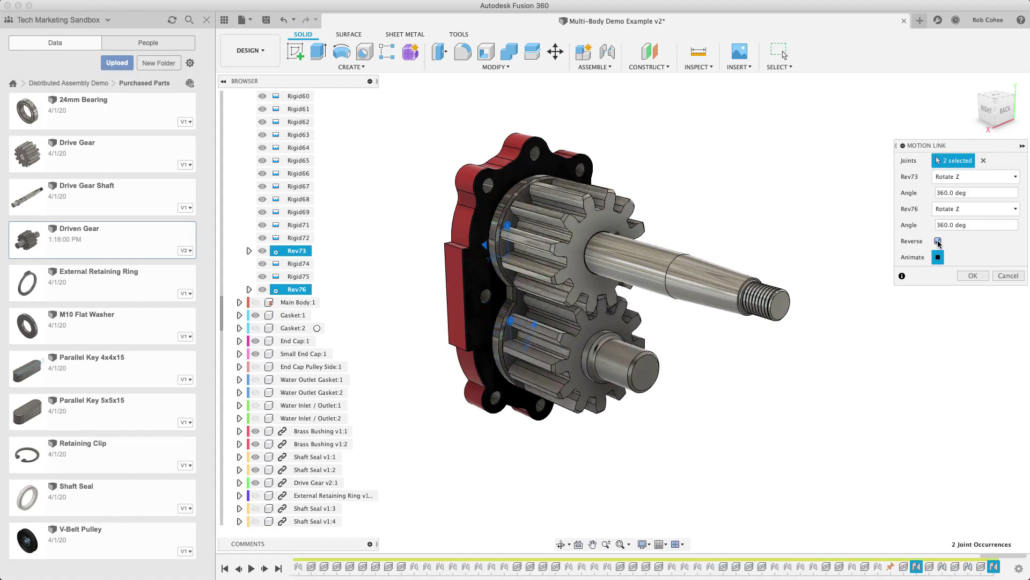
click(971, 276)
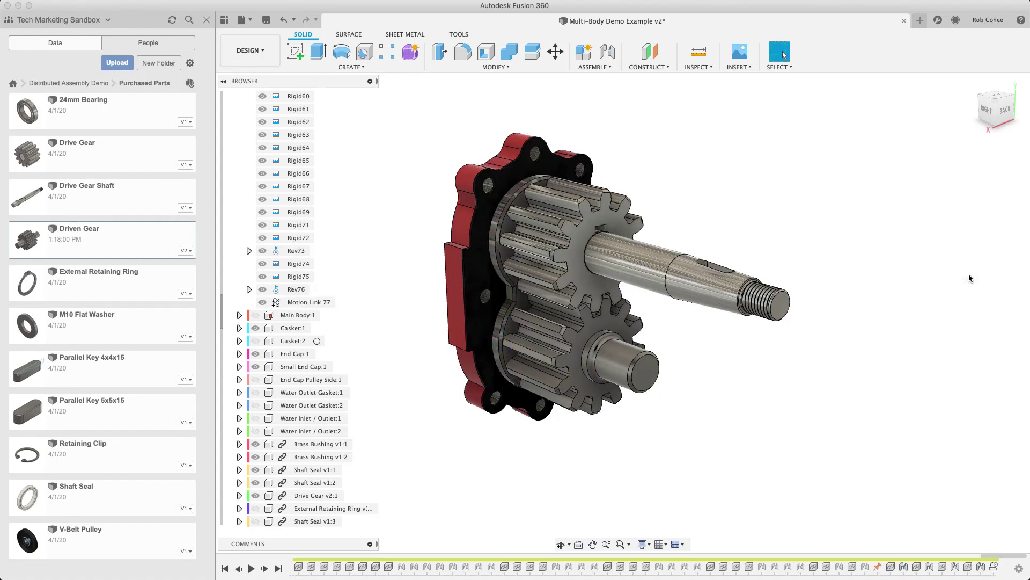
Animate joint Rev73 to preview the gear rotation, then stop it
right_click(295, 253)
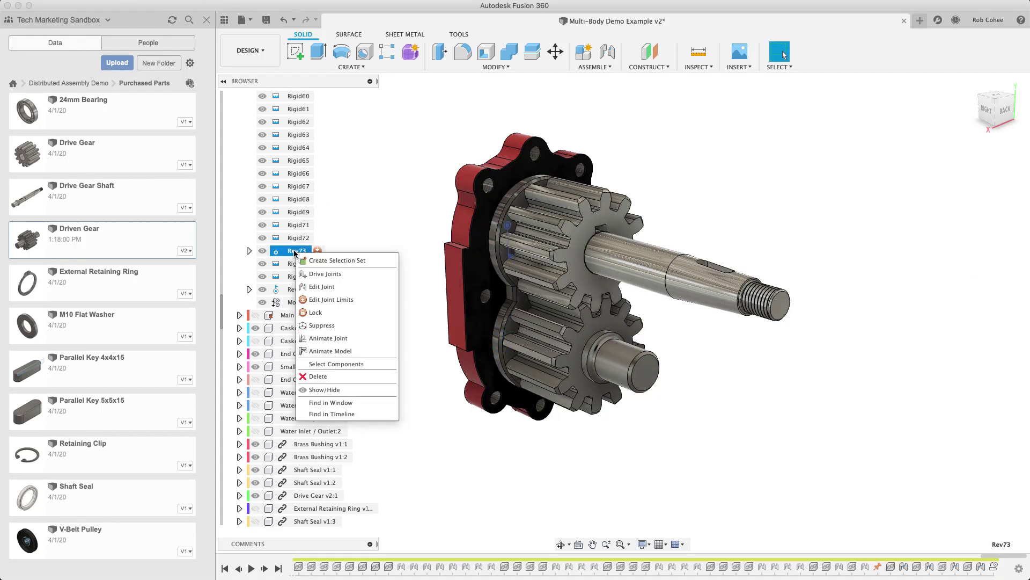
click(338, 339)
click(346, 337)
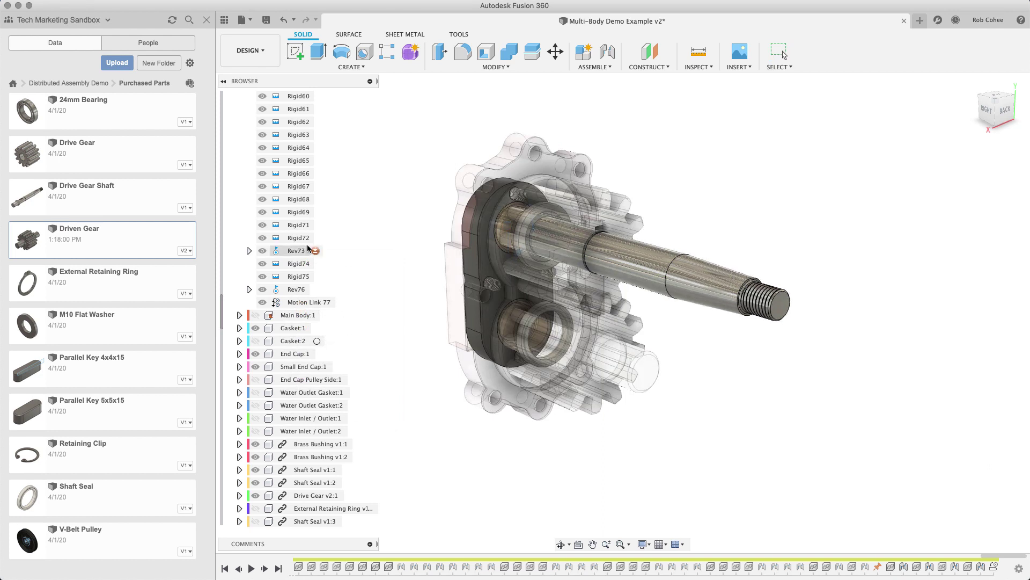
key(Escape)
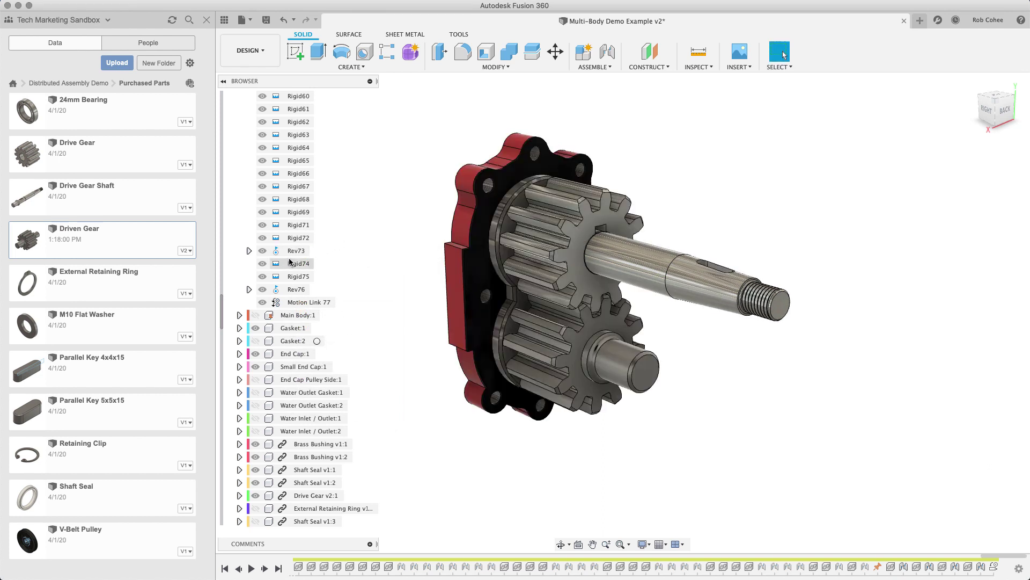
Animate the linked gear model from Rev73, then zoom in and show Main Body:1 again
right_click(294, 255)
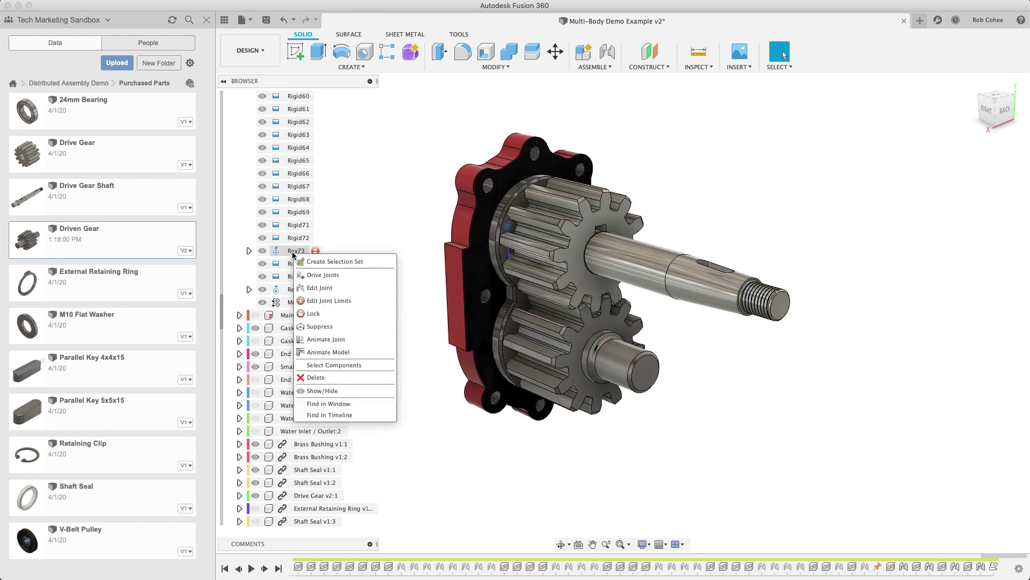
click(341, 352)
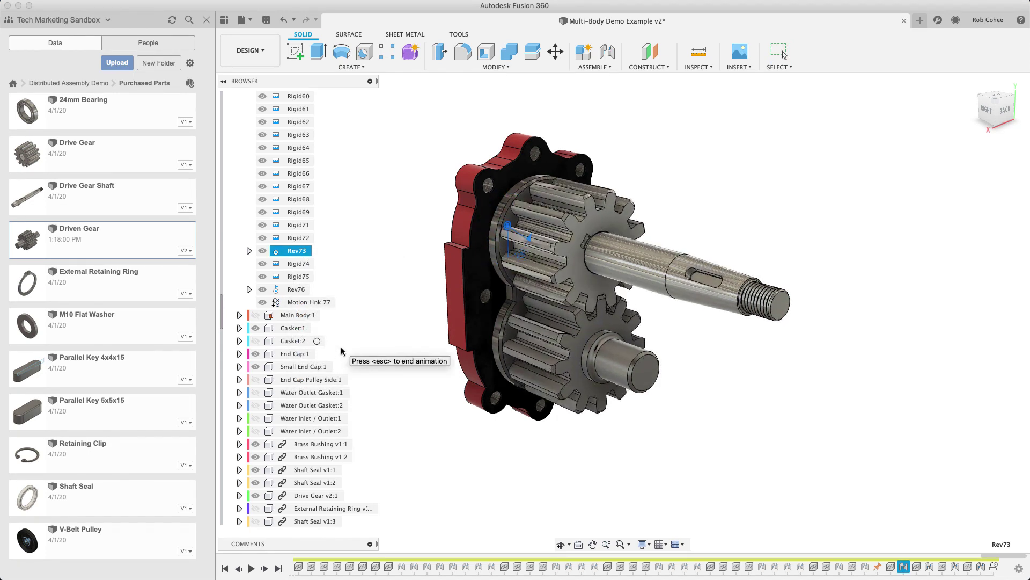
scroll(386, 297, up, 5)
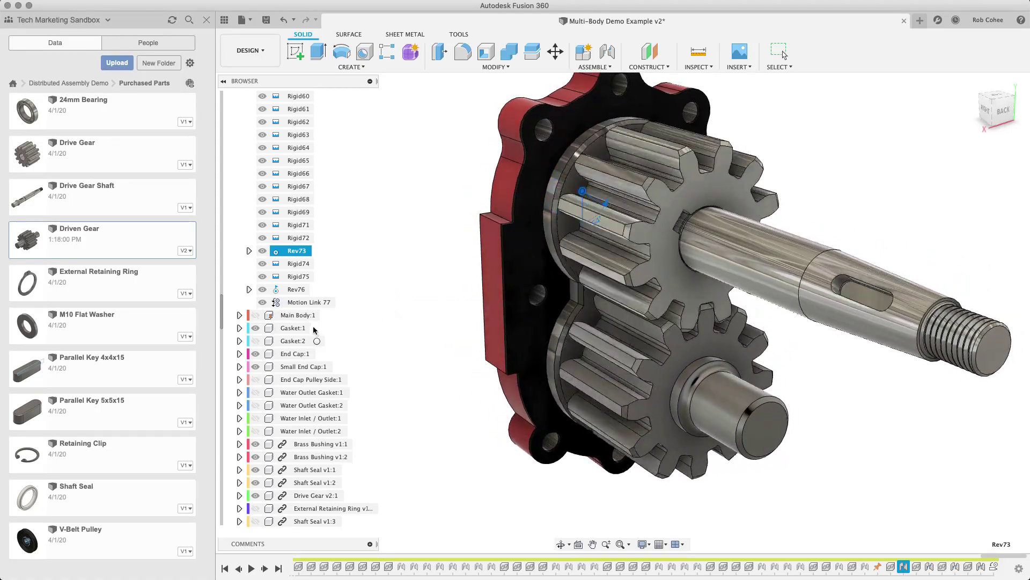
click(255, 316)
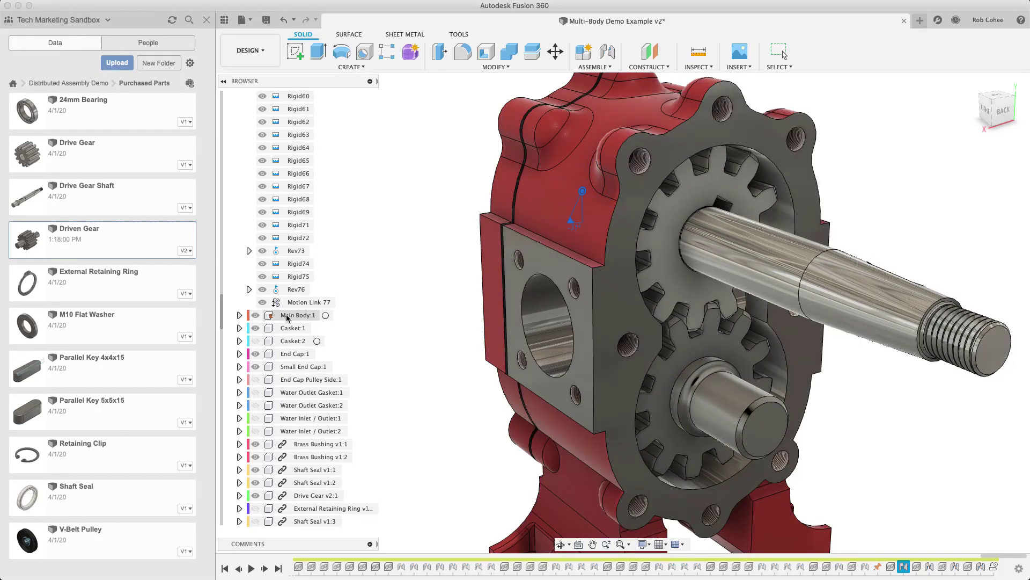
Set the Main Body:1 housing to 30% opacity through Opacity Control
key(v)
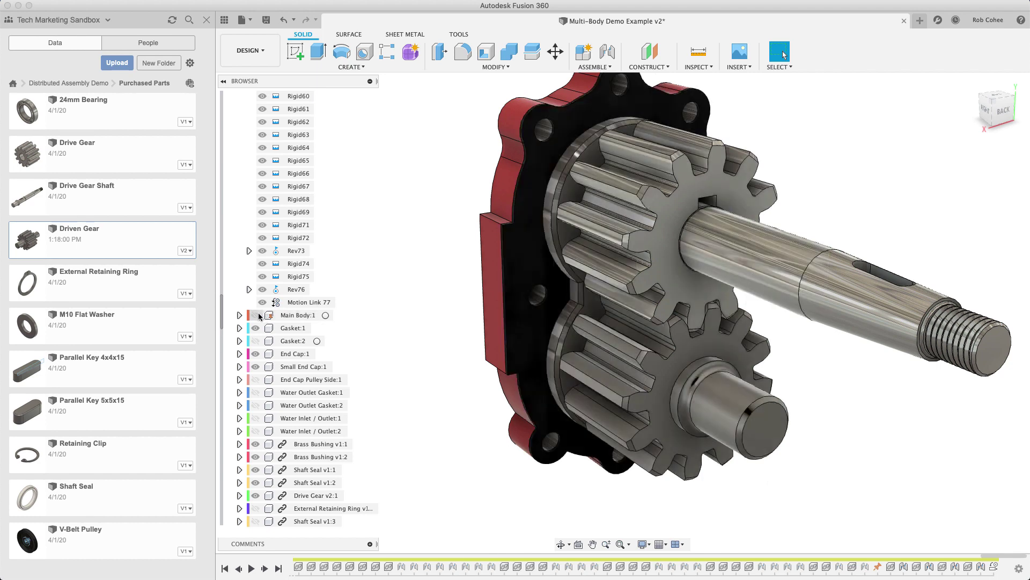
key(v)
right_click(296, 317)
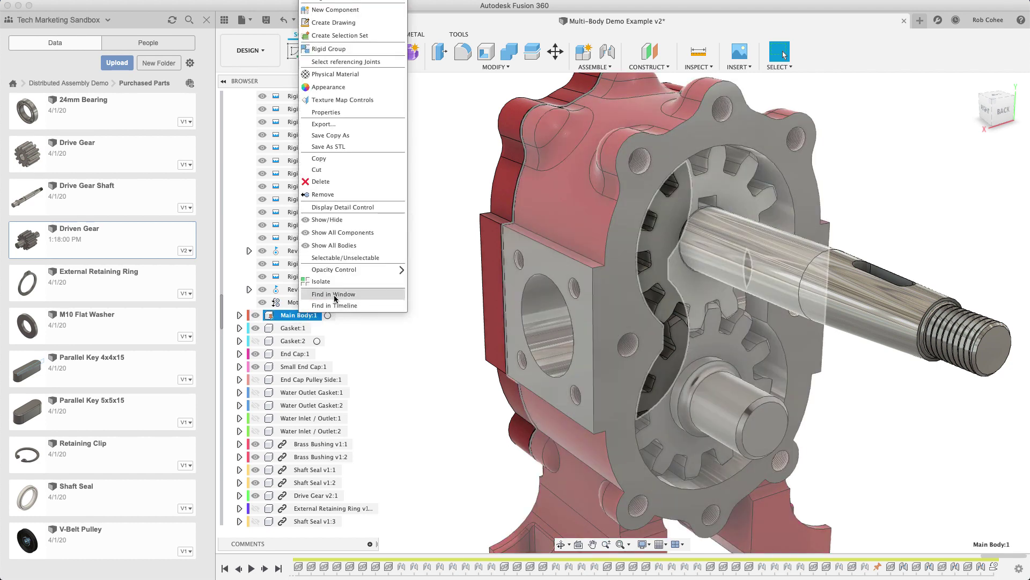
mouse_move(354, 276)
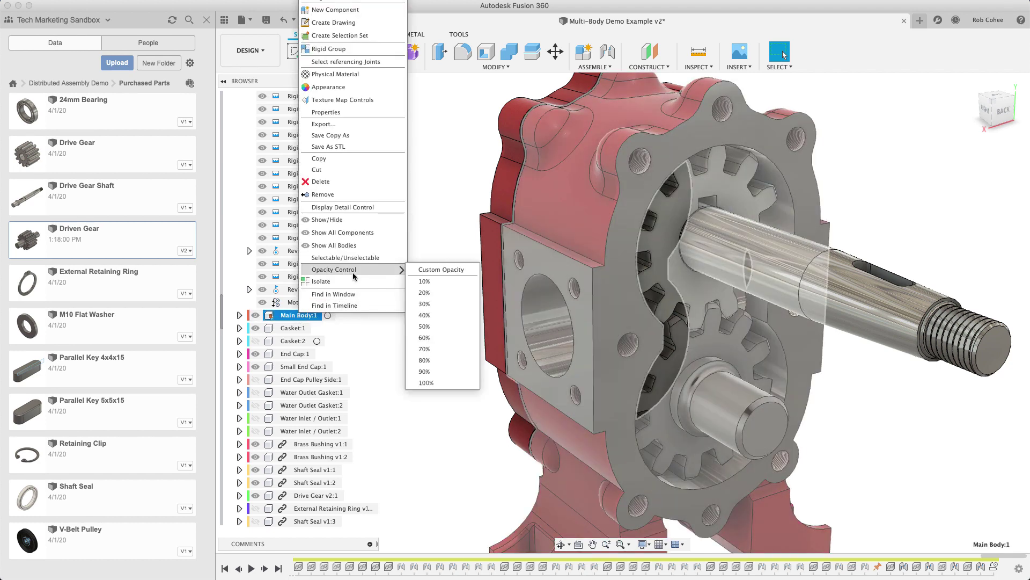
click(424, 304)
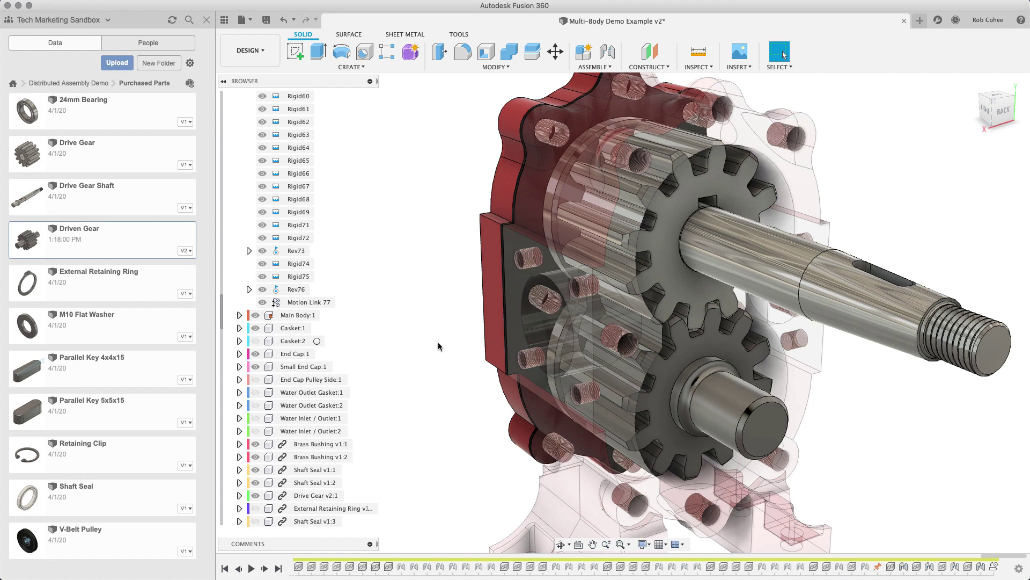
Animate the linked model from Rev73 to watch the gears mesh inside the housing
right_click(298, 252)
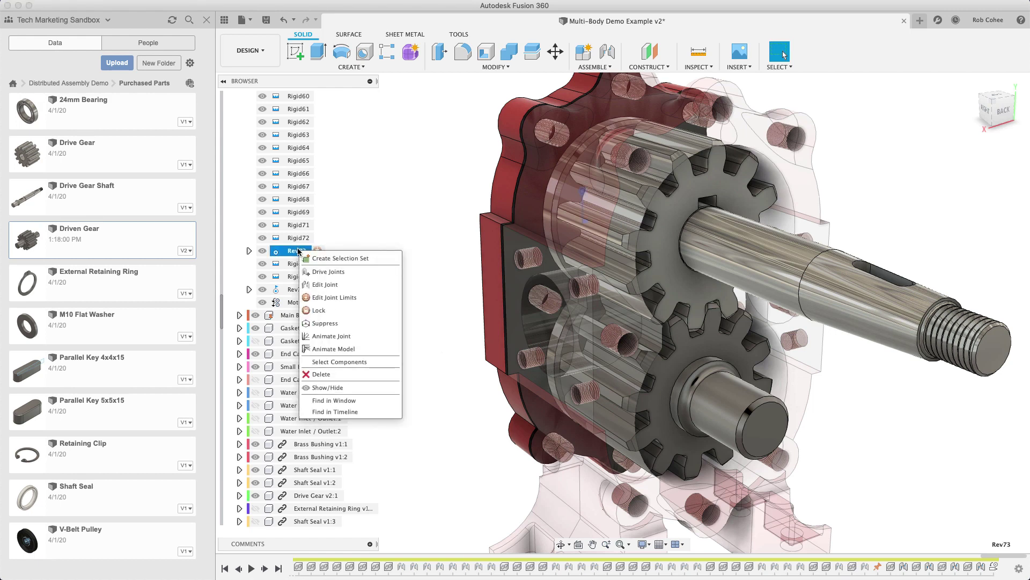
click(354, 349)
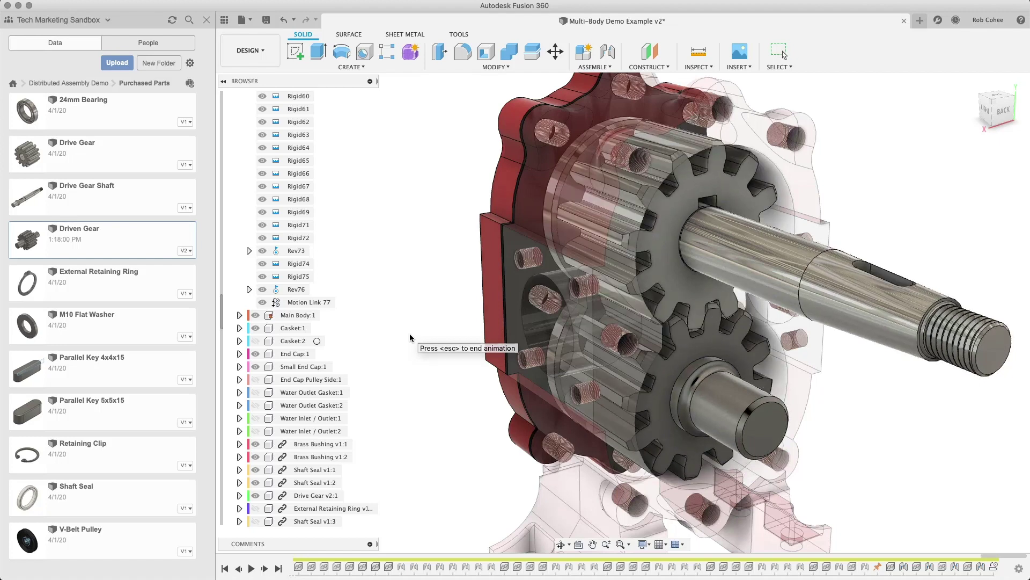
key(Escape)
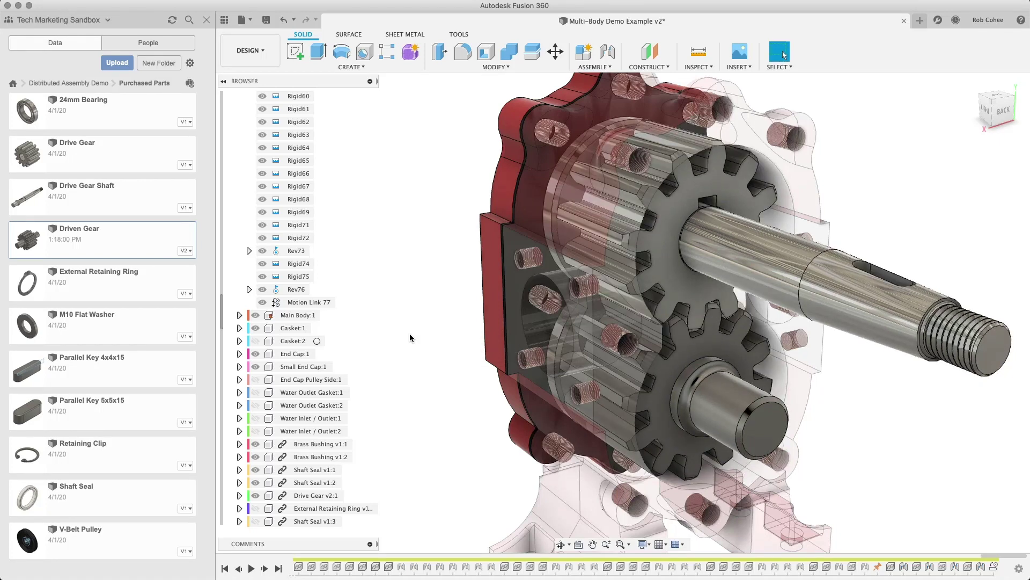
Set Main Body:1 opacity back to 100% so the red housing is solid again
key(Escape)
scroll(408, 334, down, 3)
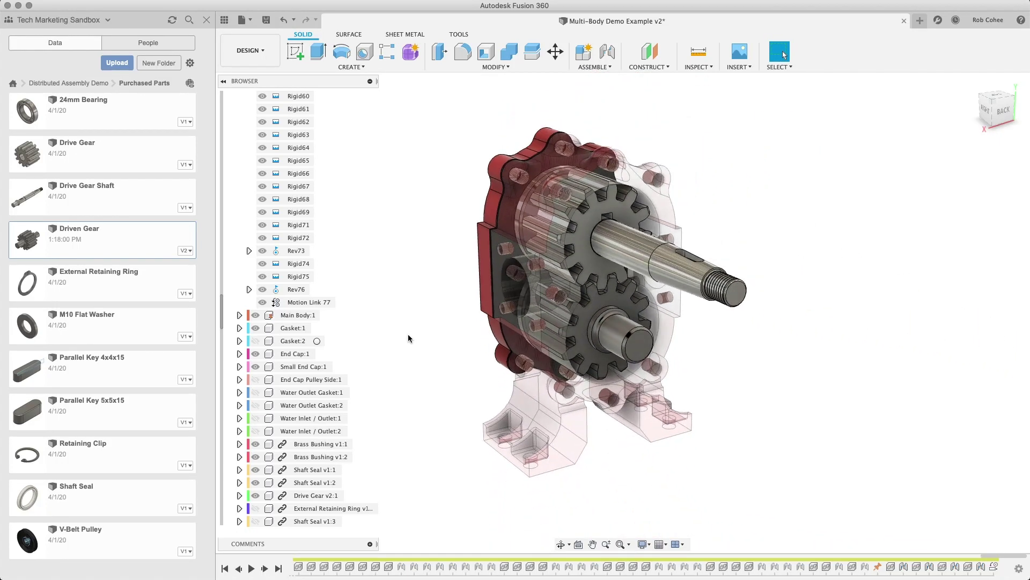
right_click(305, 317)
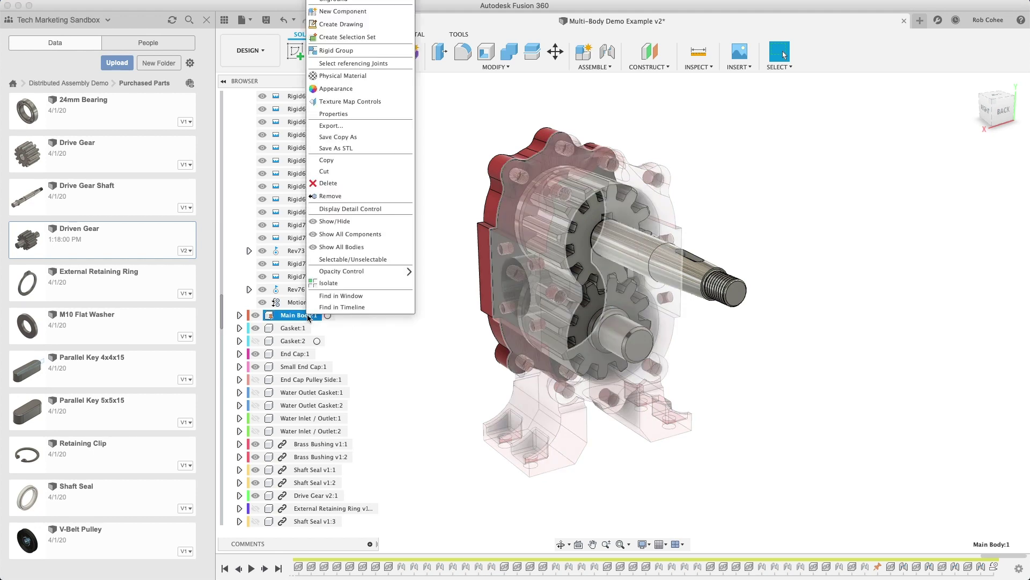
mouse_move(357, 274)
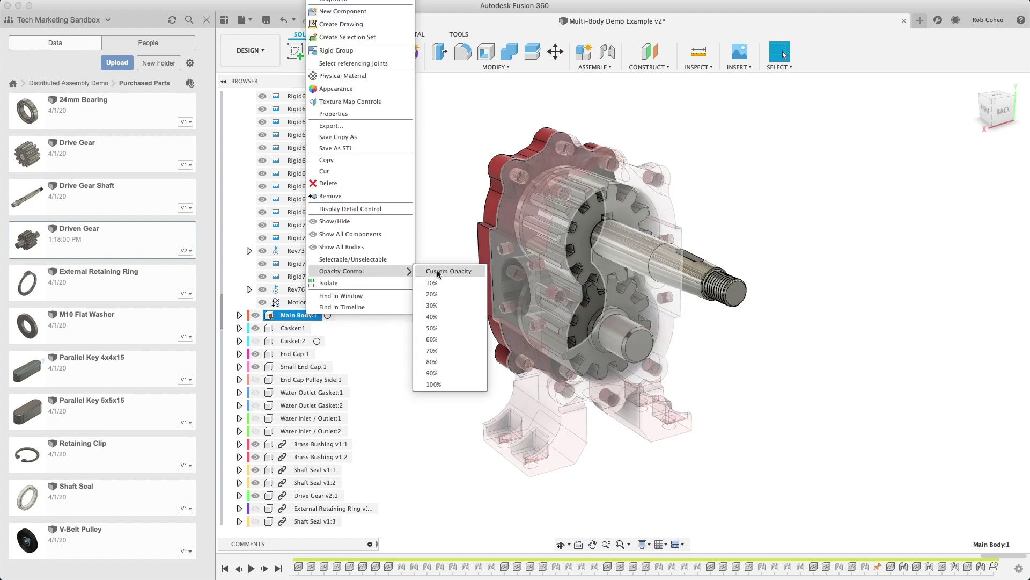
click(452, 383)
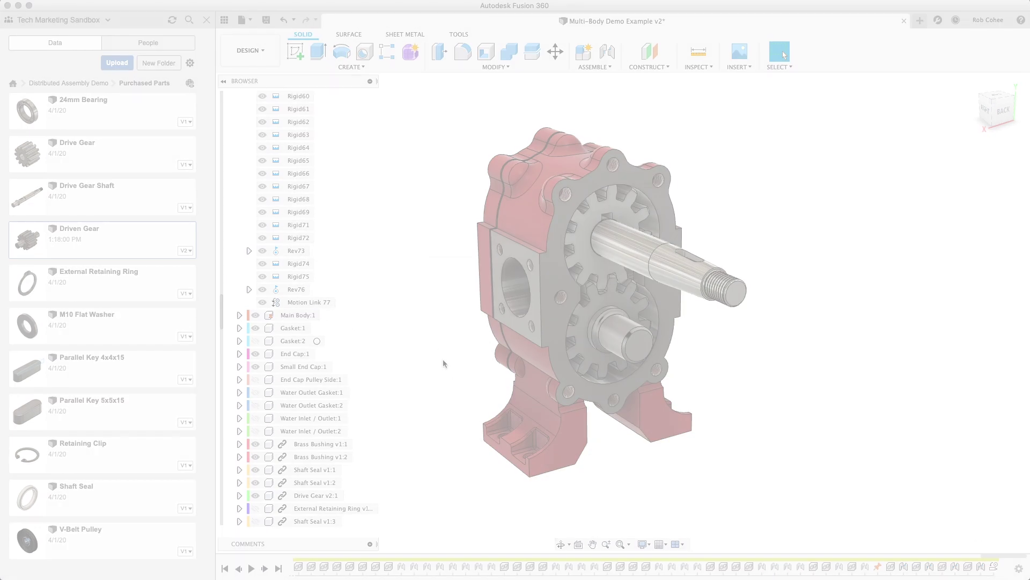